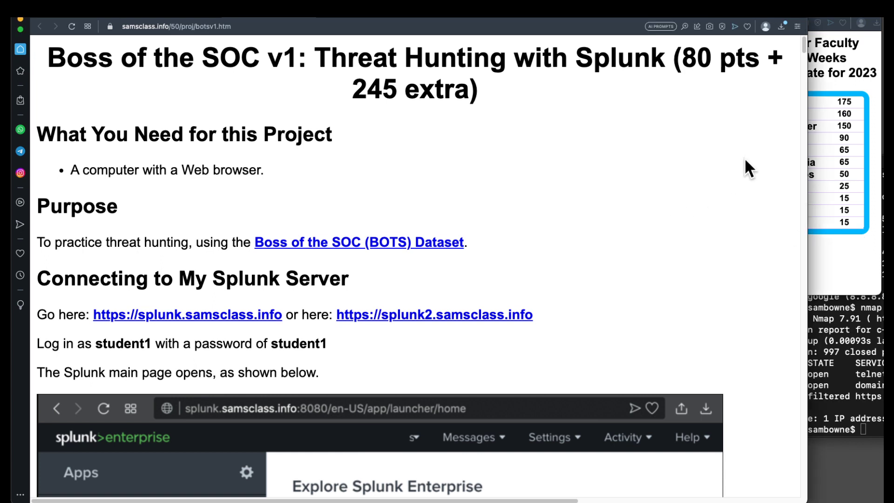
# Move the other browser window aside, hide the terminal, and widen the project instructions window.
pyautogui.moveTo(807, 491); pyautogui.dragTo(783, 492)
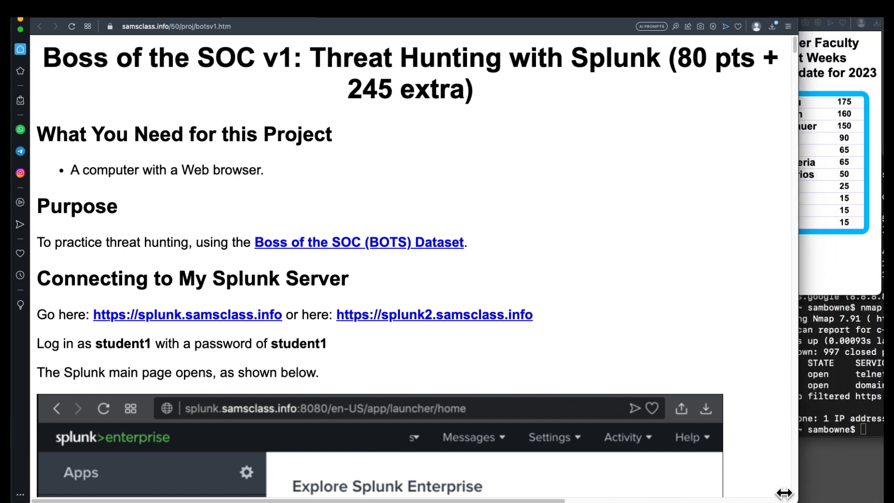
pyautogui.click(870, 113)
pyautogui.moveTo(846, 22); pyautogui.dragTo(891, 18)
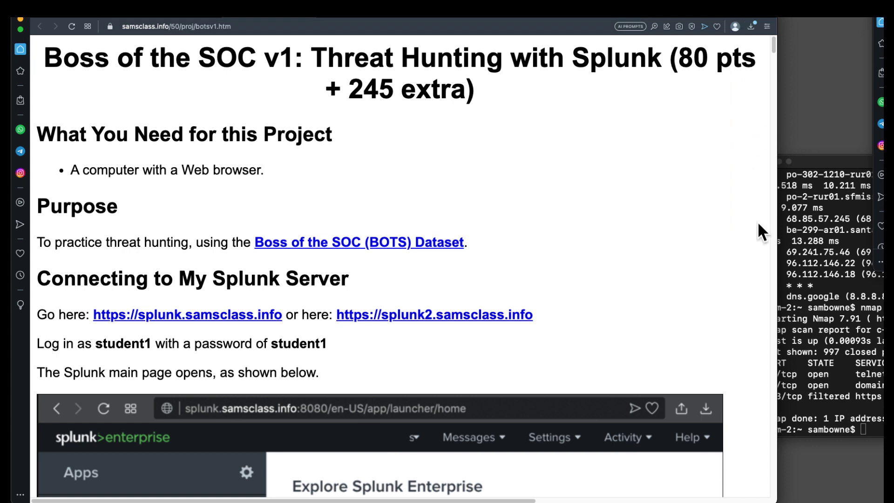
pyautogui.click(808, 422)
pyautogui.press('super+h')
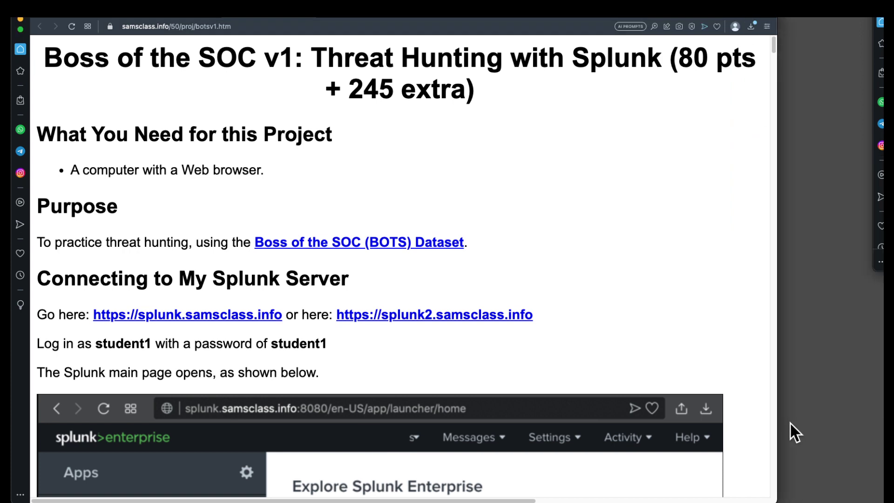
pyautogui.moveTo(777, 426); pyautogui.dragTo(861, 426)
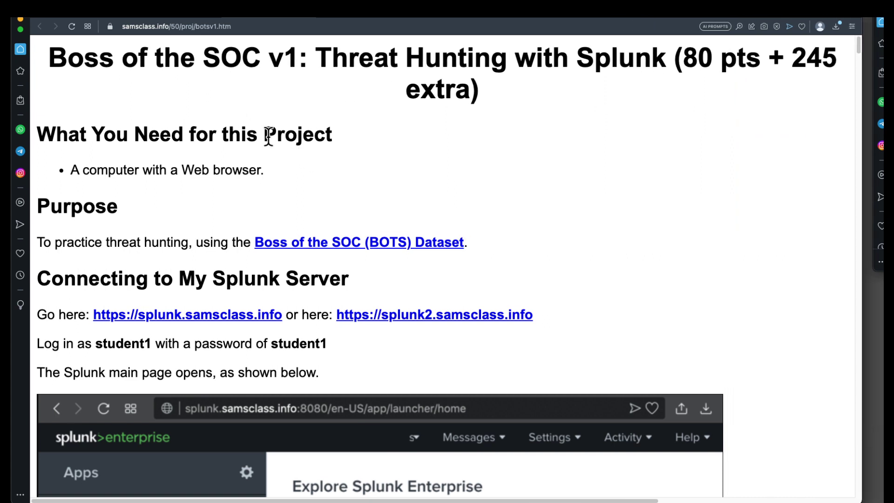
pyautogui.scroll(-1, 261, 133)
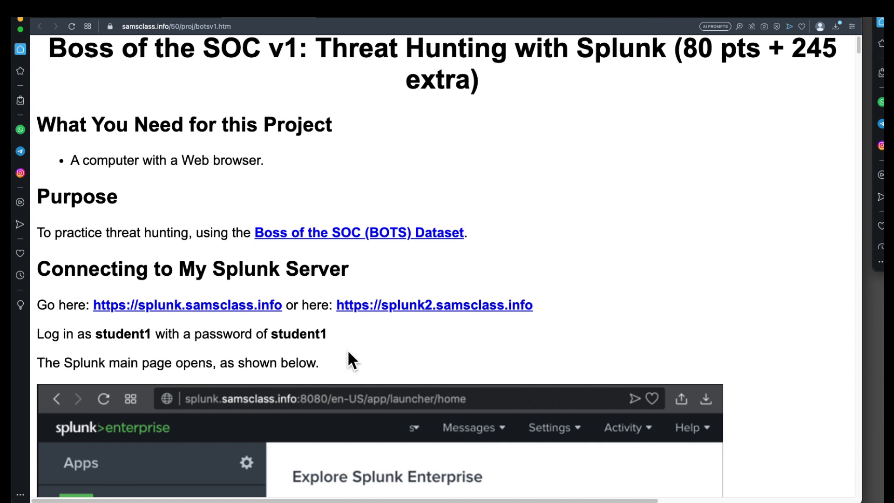
pyautogui.rightClick(262, 305)
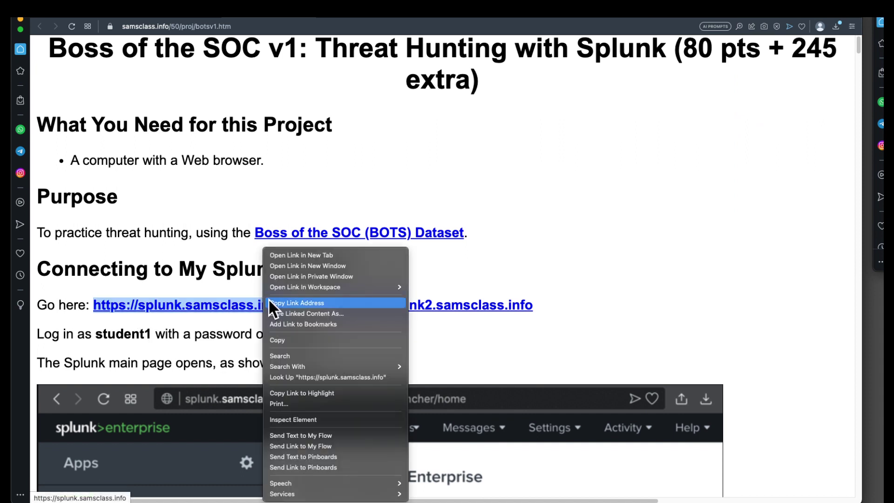
pyautogui.click(296, 255)
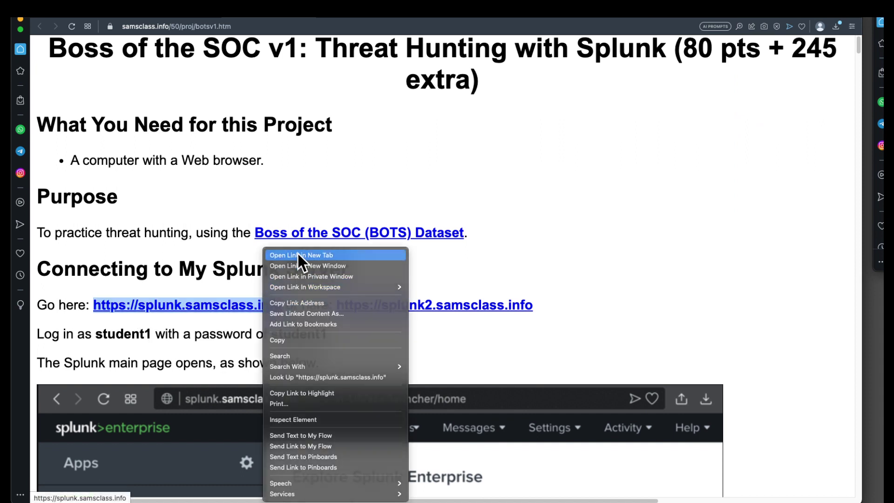
pyautogui.click(373, 21)
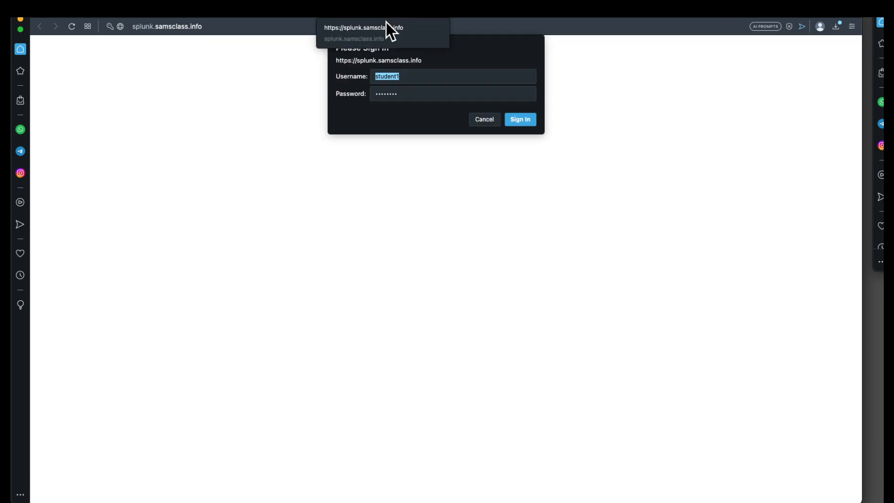
pyautogui.click(525, 119)
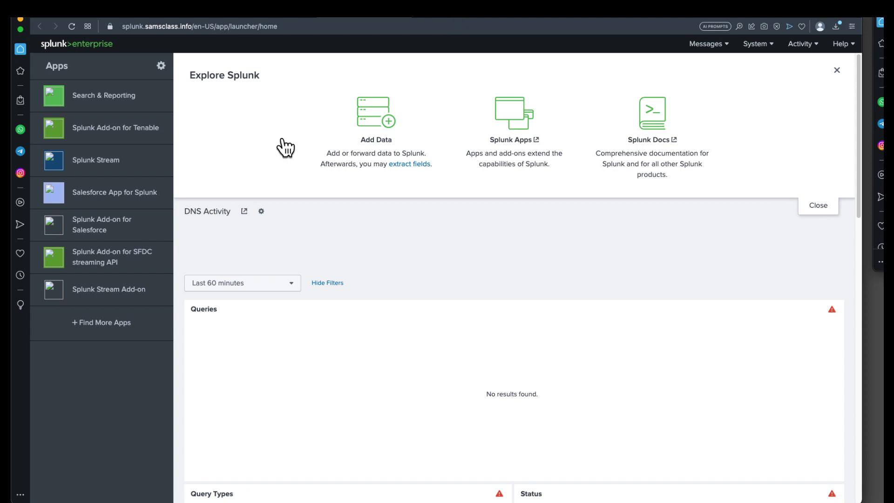
# In the Search & Reporting app, search for all events (*) over All time with 1 : 1,000 event sampling.
pyautogui.click(90, 99)
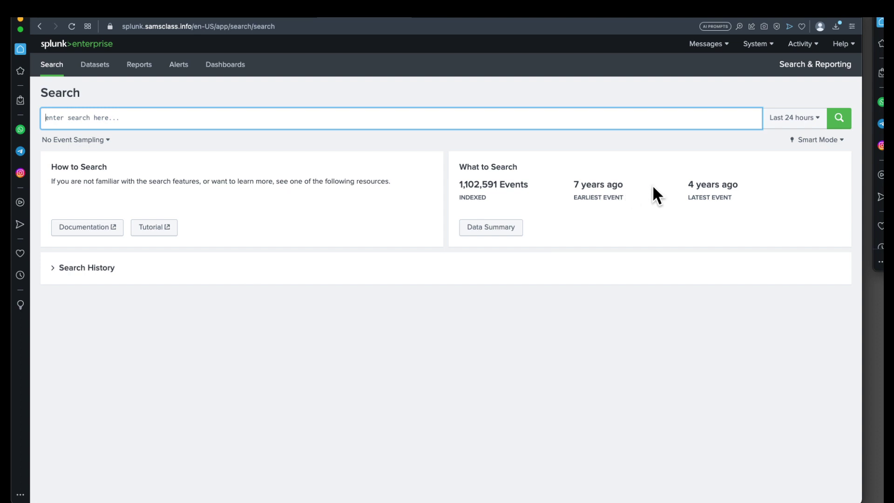
pyautogui.click(817, 122)
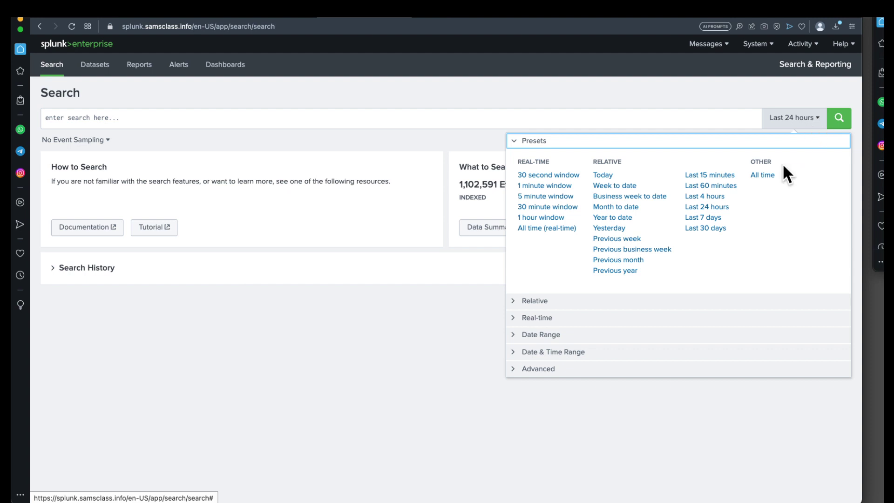
pyautogui.click(771, 176)
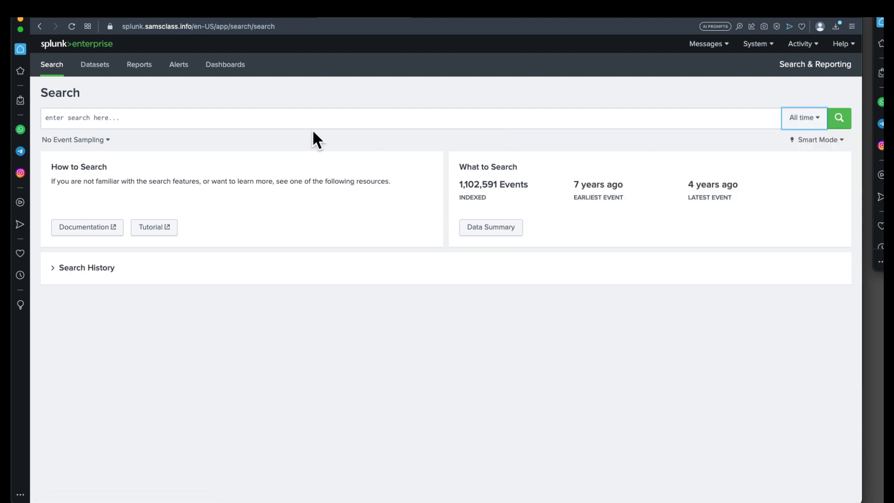
pyautogui.click(94, 120)
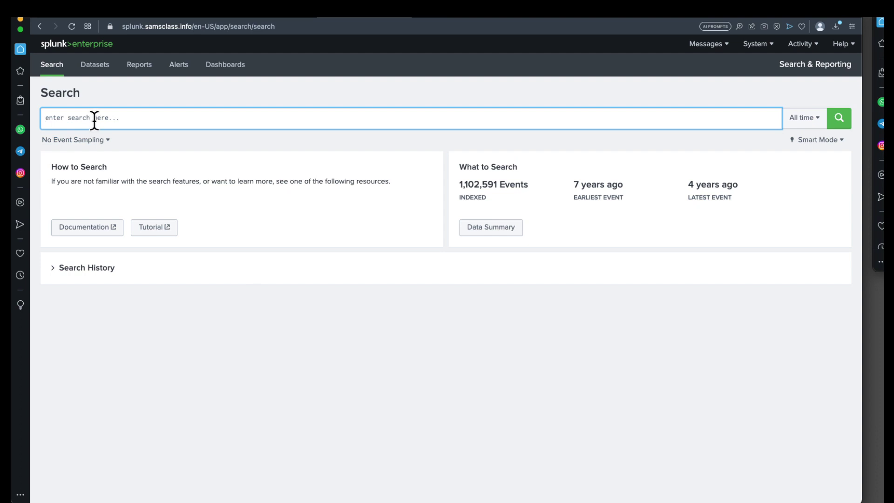
pyautogui.write('*')
pyautogui.click(100, 151)
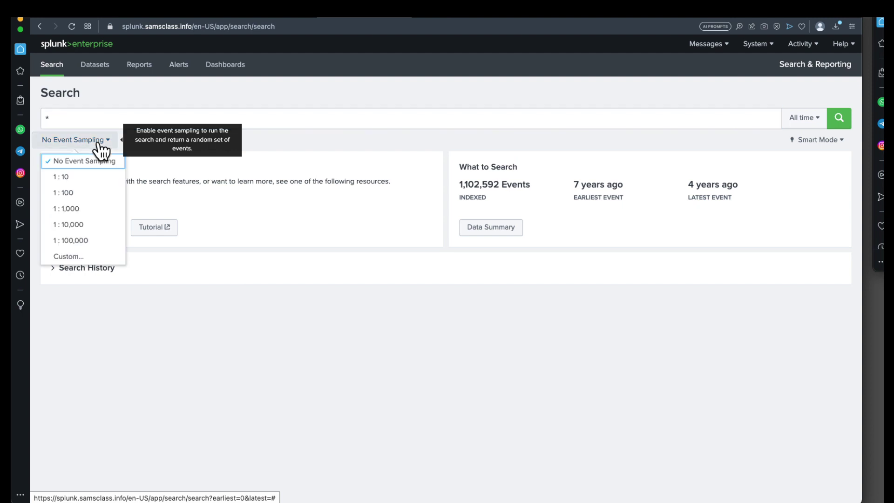
pyautogui.click(72, 210)
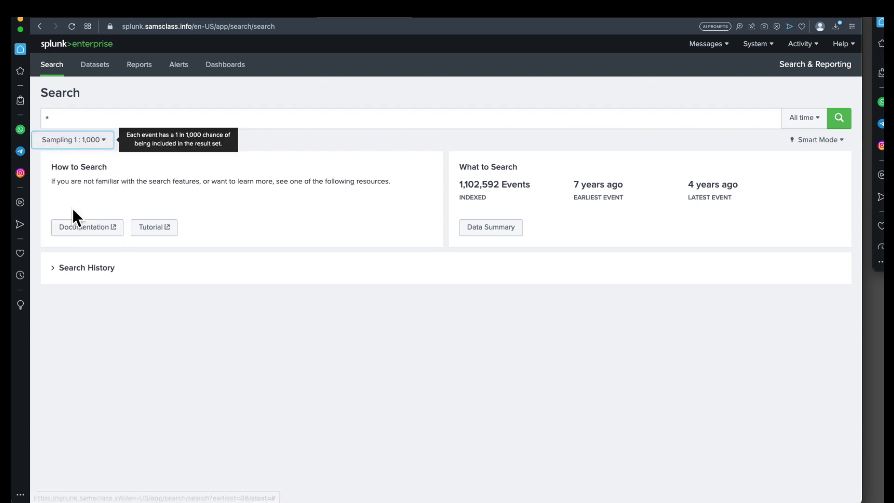
pyautogui.click(838, 120)
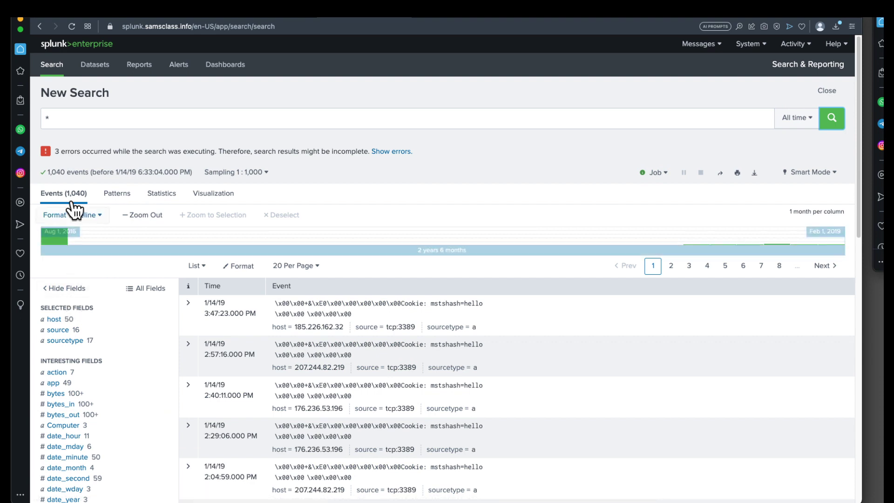
# Return to a blank search page and review the full list of sourcetypes in the Data Summary.
pyautogui.click(52, 67)
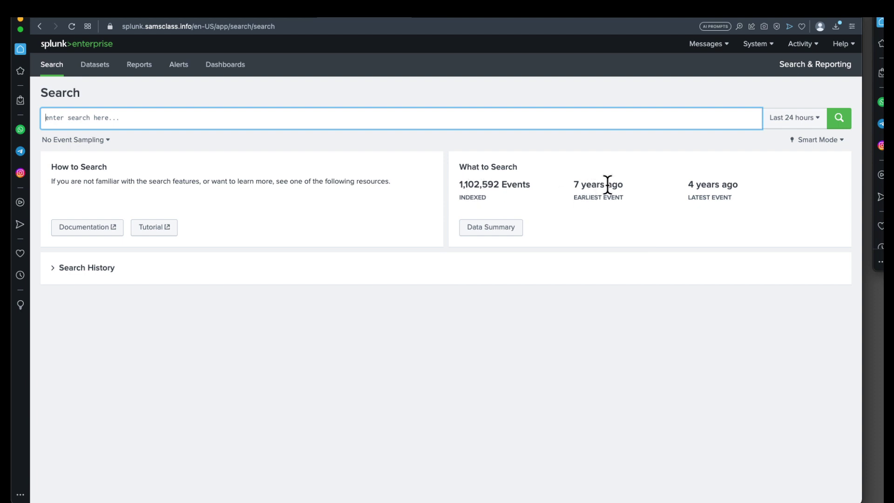
pyautogui.click(572, 230)
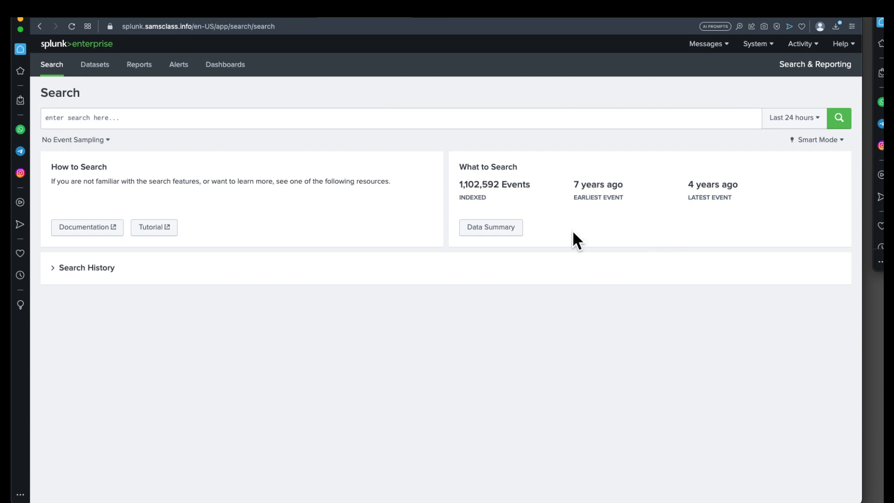
pyautogui.click(495, 226)
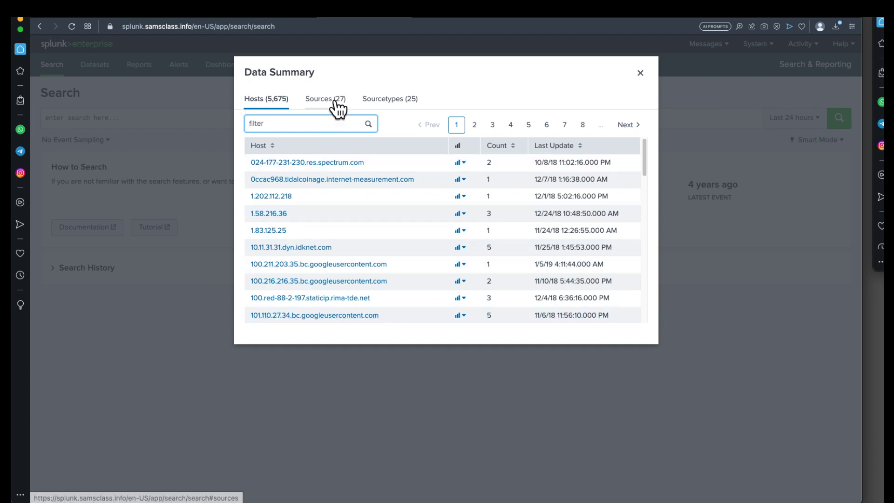
pyautogui.click(388, 105)
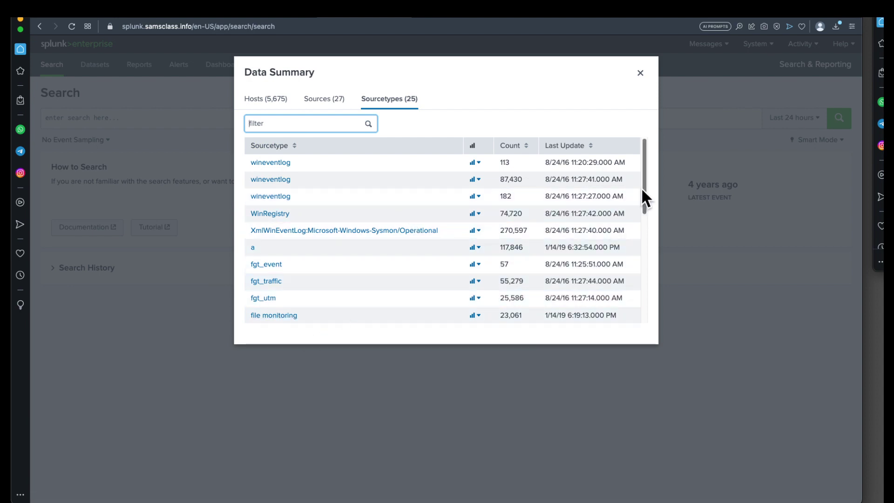
pyautogui.moveTo(642, 188); pyautogui.dragTo(641, 250)
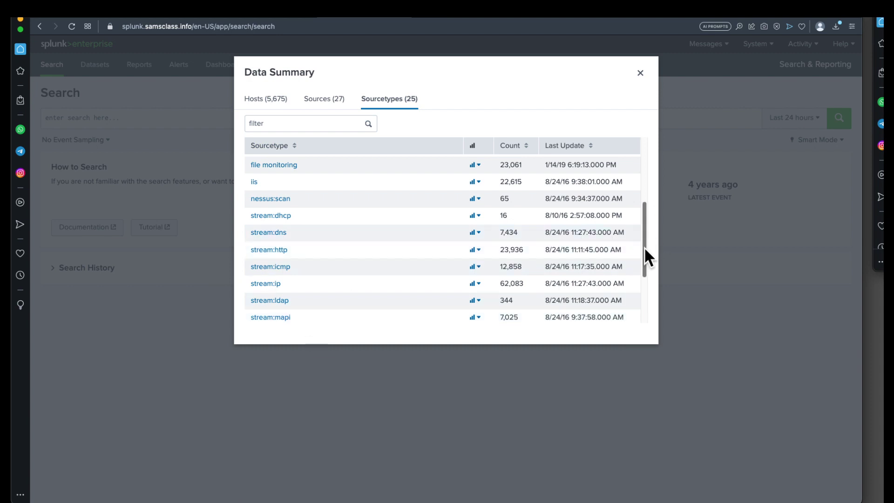
pyautogui.moveTo(644, 248); pyautogui.dragTo(648, 306)
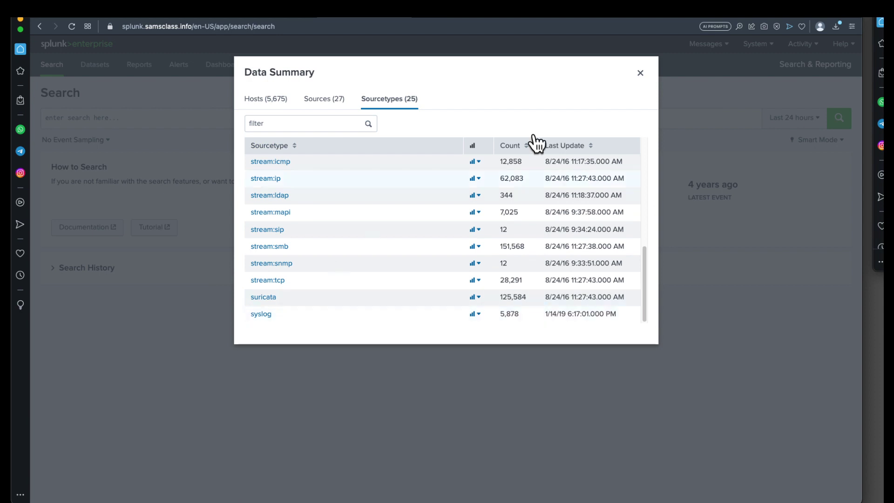
pyautogui.click(641, 75)
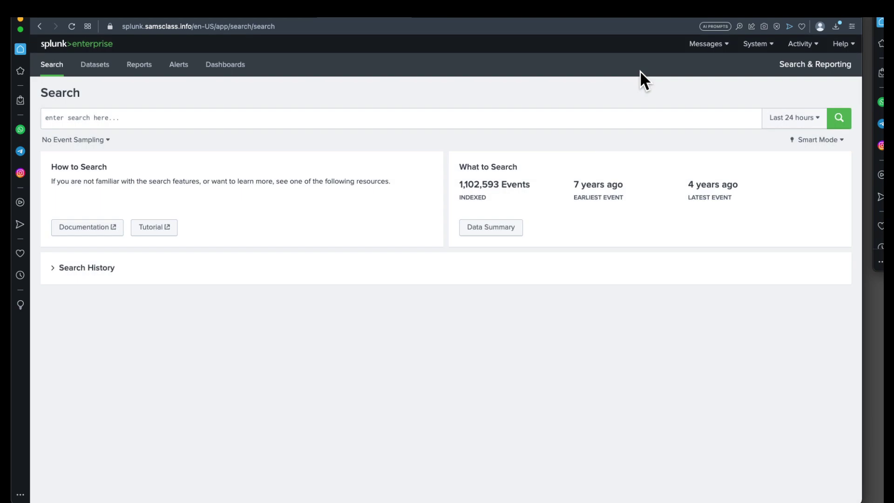
# Detach the project instructions page into its own window and move it clear of the Splunk page.
pyautogui.click(253, 23)
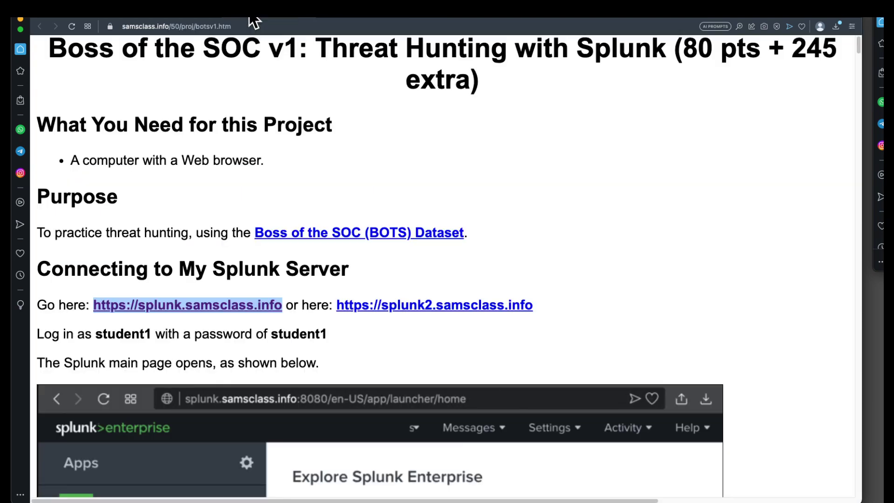
pyautogui.moveTo(256, 22); pyautogui.dragTo(342, 123)
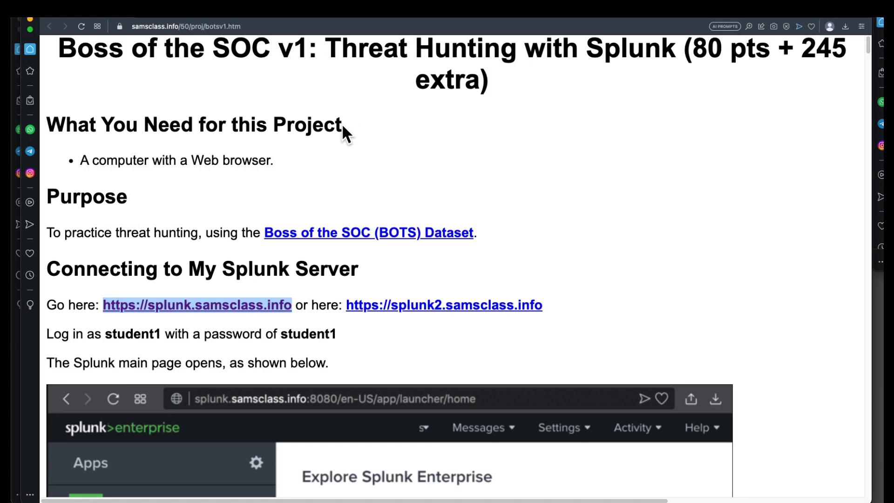
pyautogui.moveTo(404, 26); pyautogui.dragTo(891, 37)
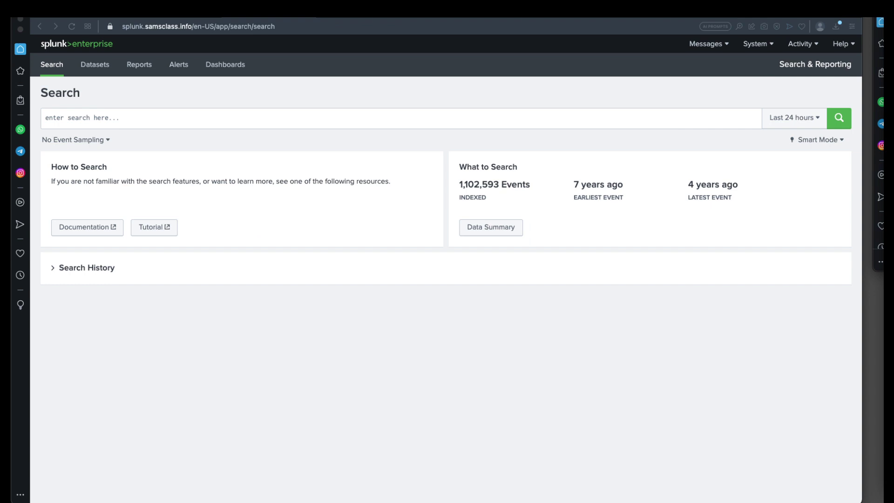
# Start a search on the stream:http sourcetype from the Data Summary.
pyautogui.click(501, 228)
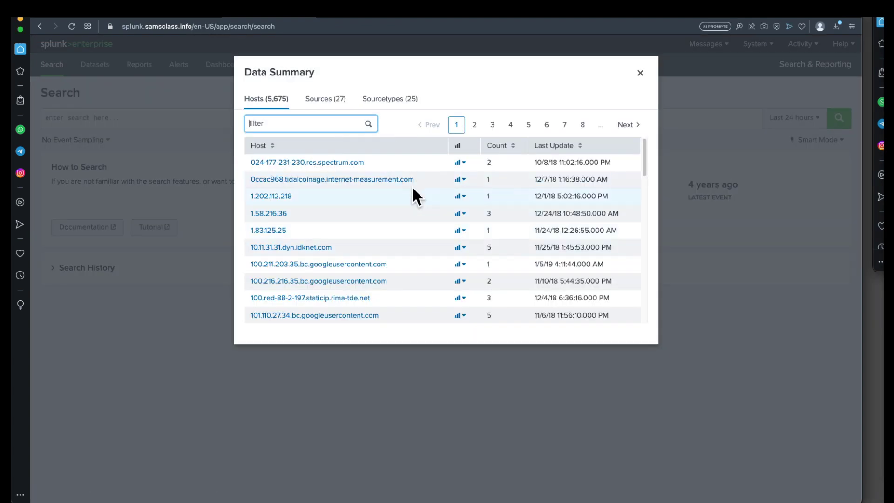
pyautogui.click(379, 101)
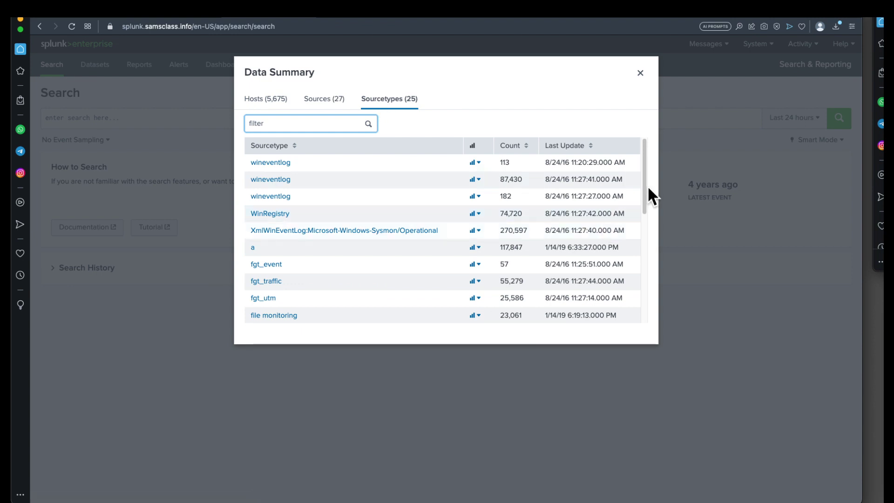
pyautogui.moveTo(644, 179); pyautogui.dragTo(634, 371)
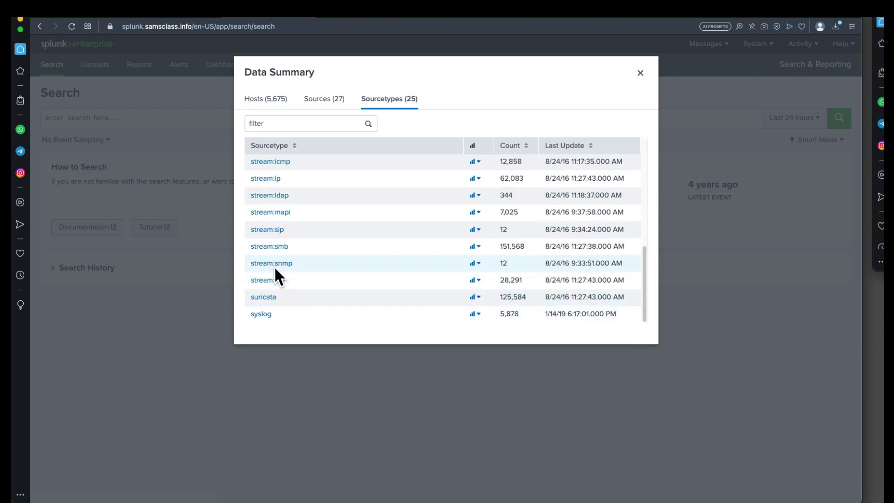
pyautogui.scroll(5, 318, 244)
pyautogui.scroll(-3, 293, 287)
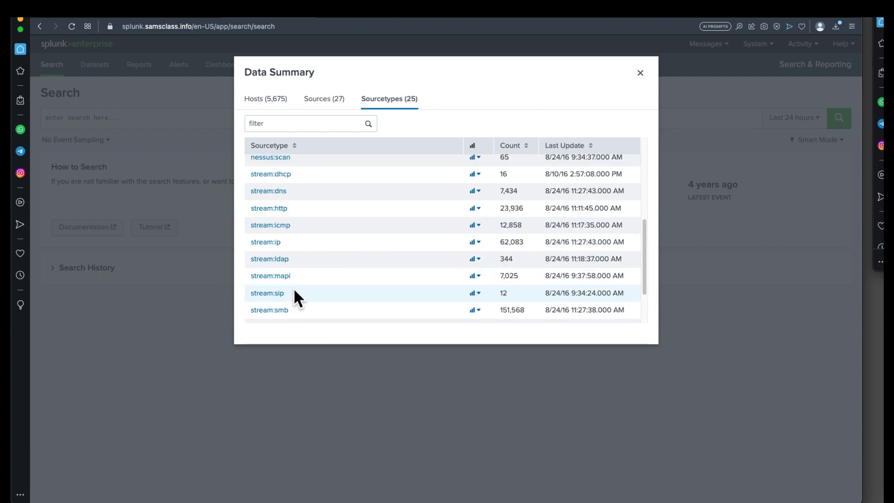
pyautogui.click(269, 209)
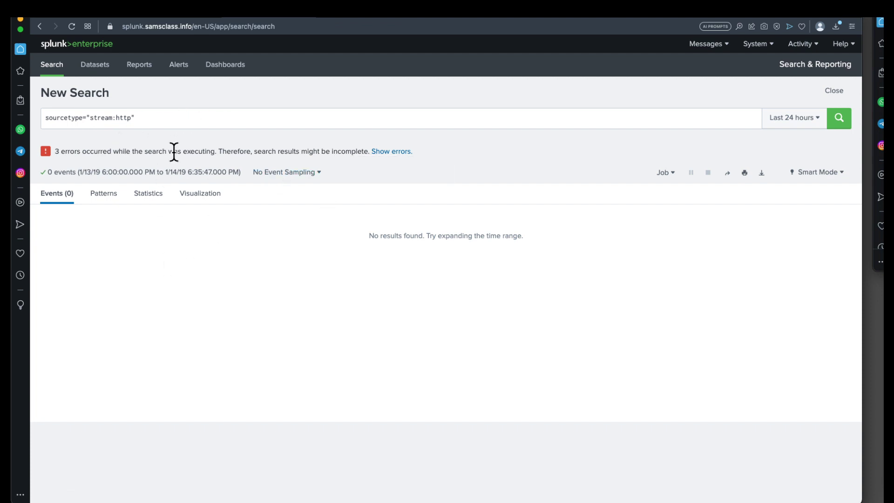
# Set the stream:http search to All time with 1 : 100 event sampling.
pyautogui.click(821, 123)
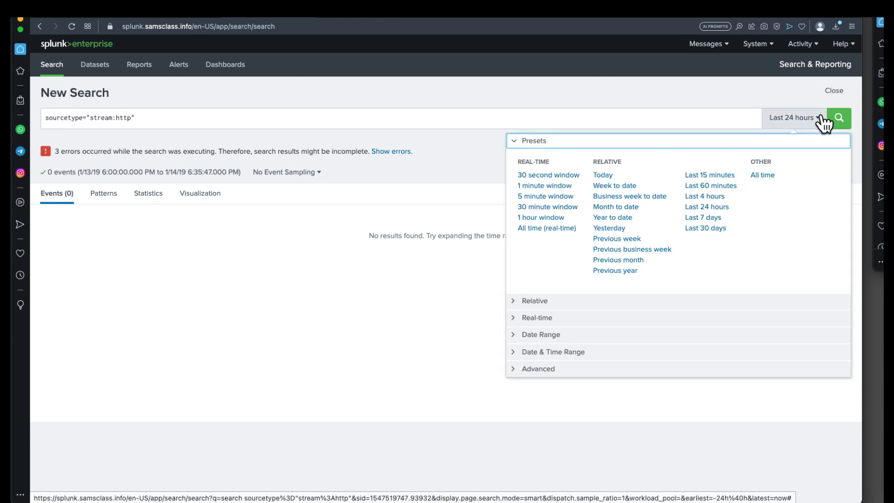
pyautogui.click(763, 175)
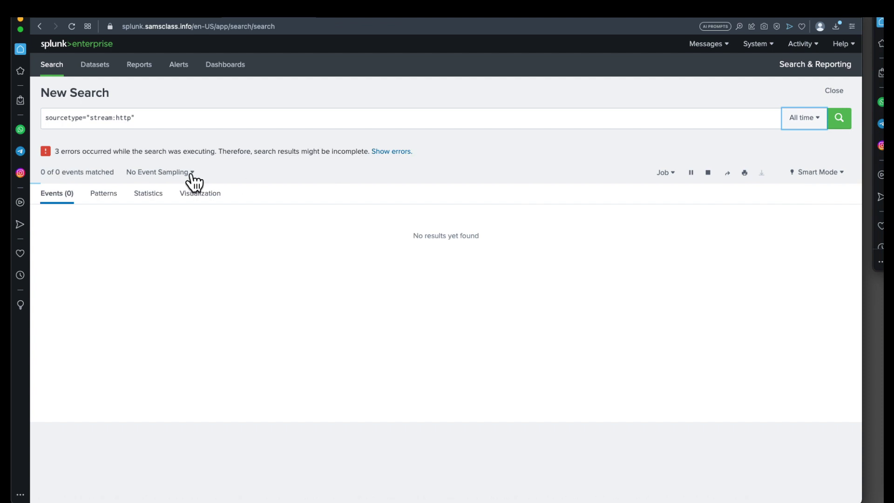
pyautogui.click(155, 185)
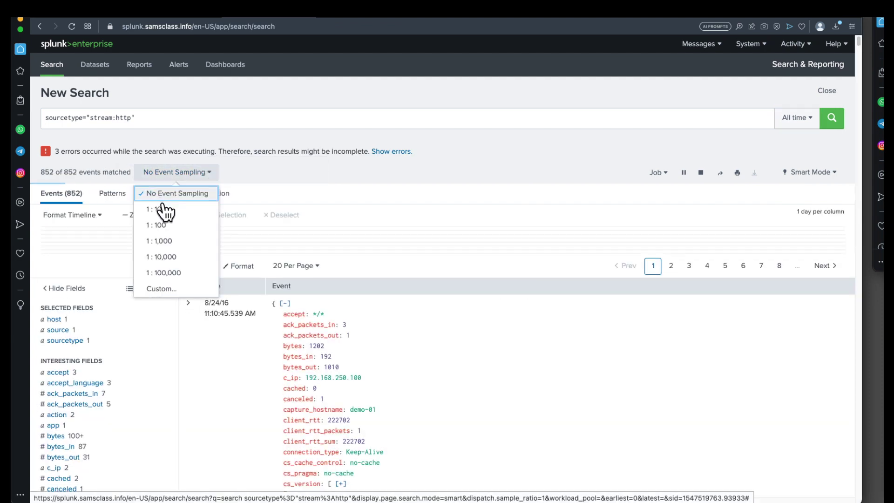
pyautogui.click(166, 224)
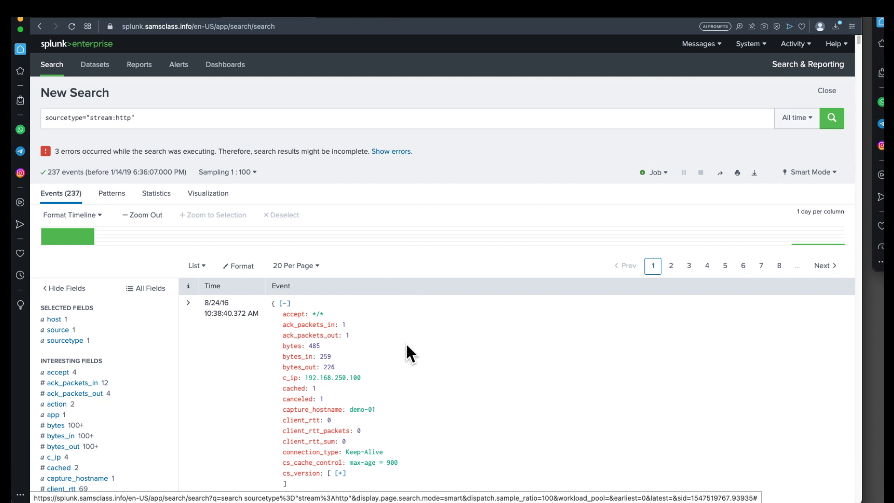
# Enlarge the results page and examine the fields and header contents of the first two stream:http events.
pyautogui.press('super+plus')
pyautogui.press('super+plus')
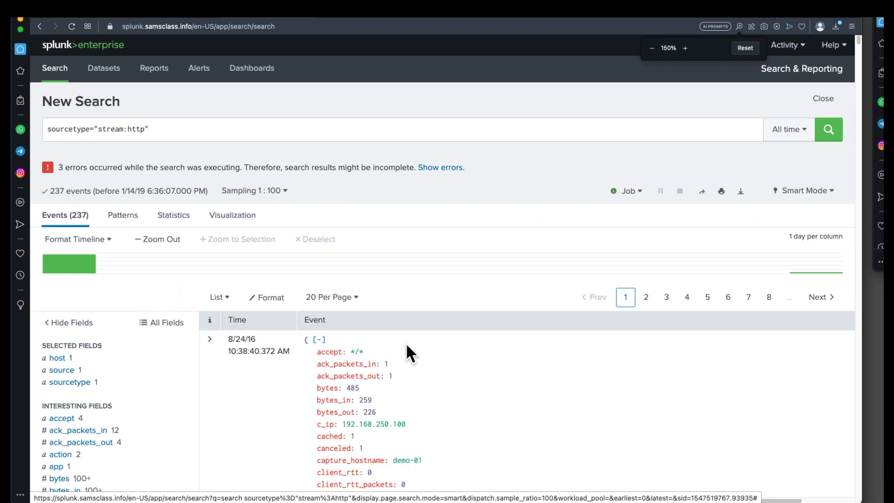
pyautogui.scroll(-5, 475, 319)
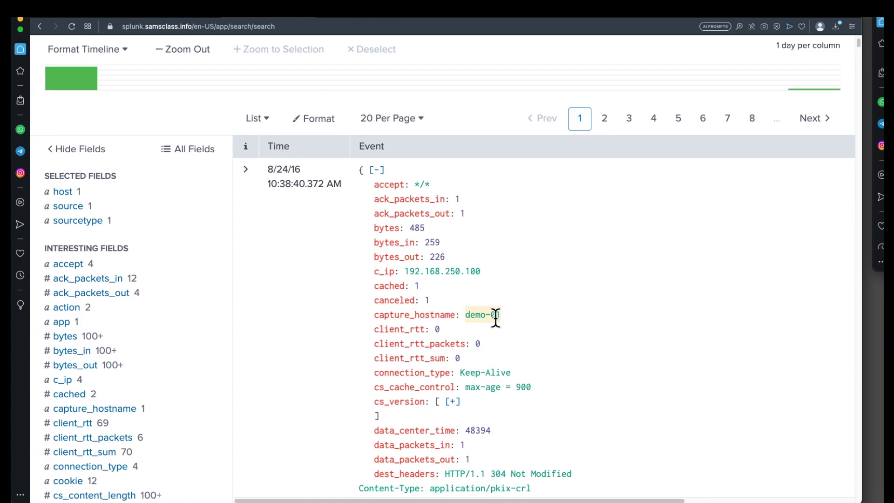
pyautogui.scroll(-2, 503, 418)
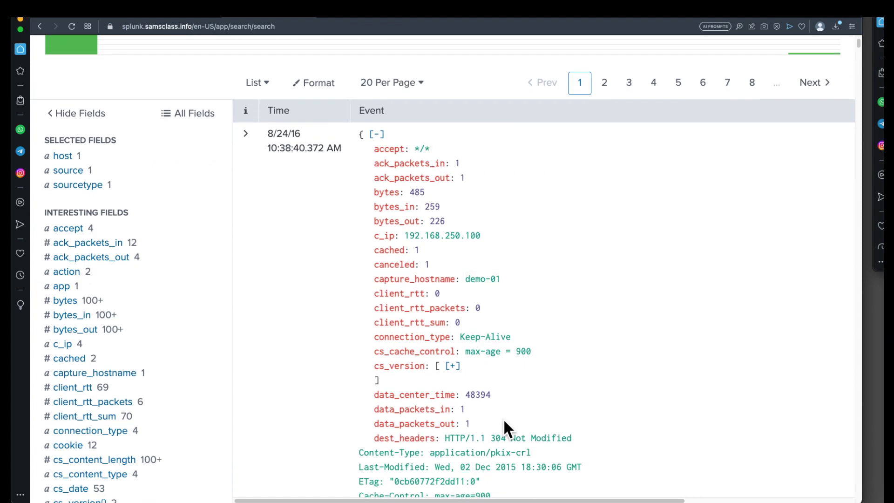
pyautogui.scroll(-2, 529, 409)
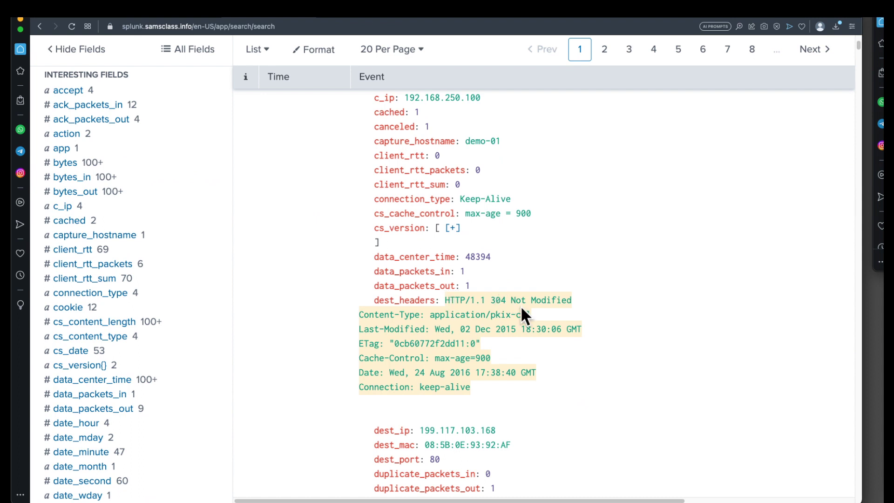
pyautogui.scroll(-9, 583, 307)
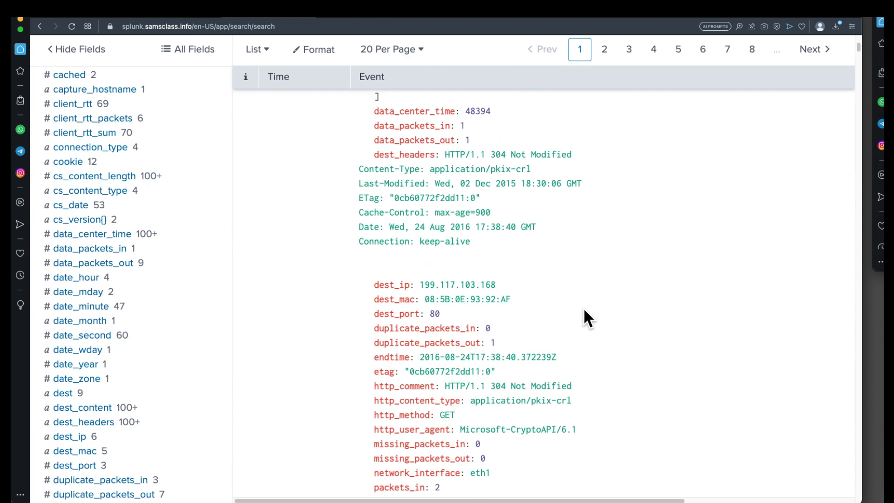
pyautogui.scroll(-10, 583, 307)
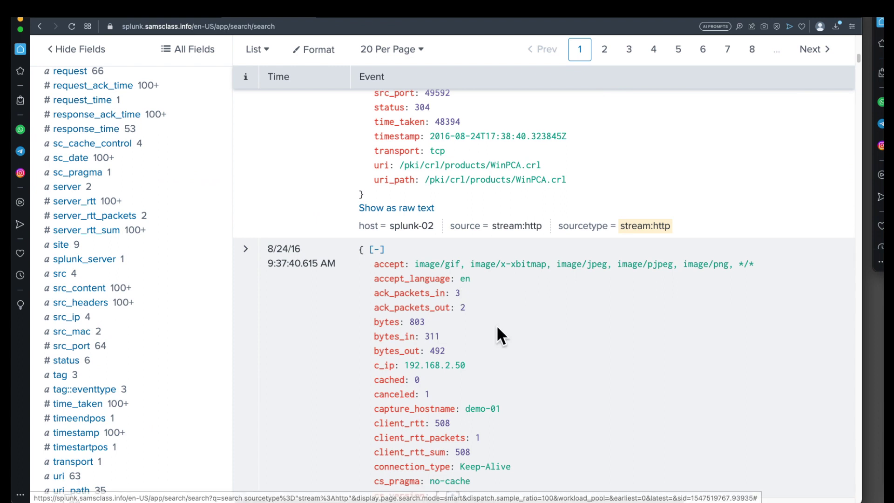
pyautogui.scroll(-1, 498, 318)
pyautogui.scroll(-4, 498, 319)
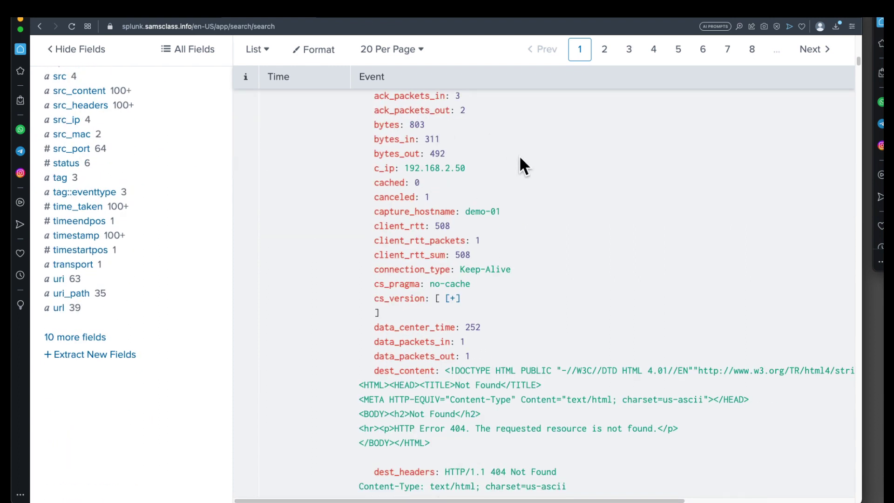
pyautogui.scroll(-6, 566, 340)
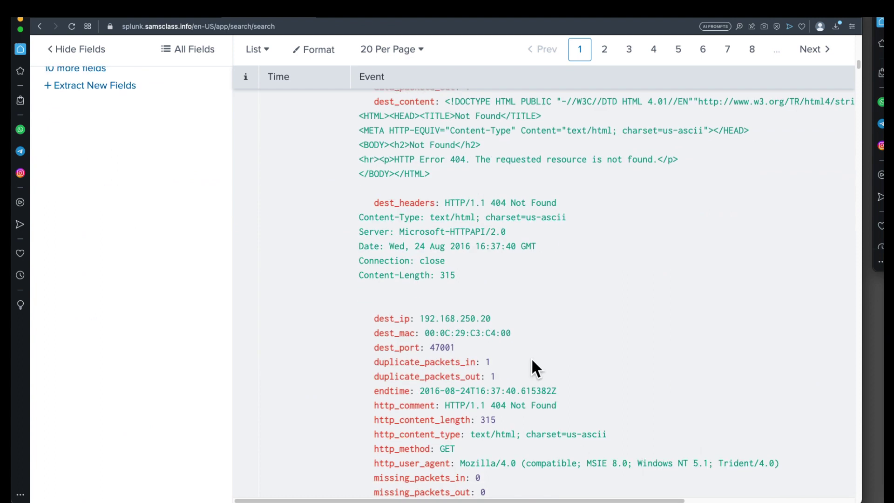
pyautogui.scroll(-6, 533, 363)
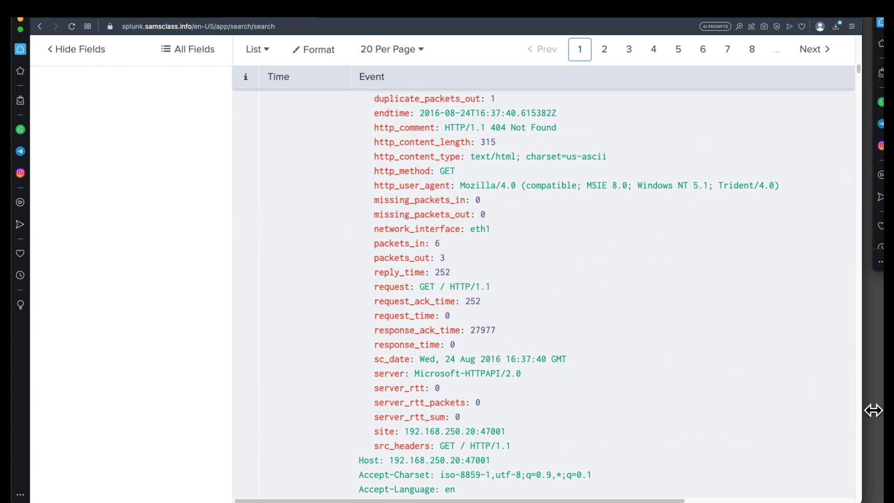
# Add imreallynotbatman.com to the stream:http search and run it.
pyautogui.scroll(20, 589, 349)
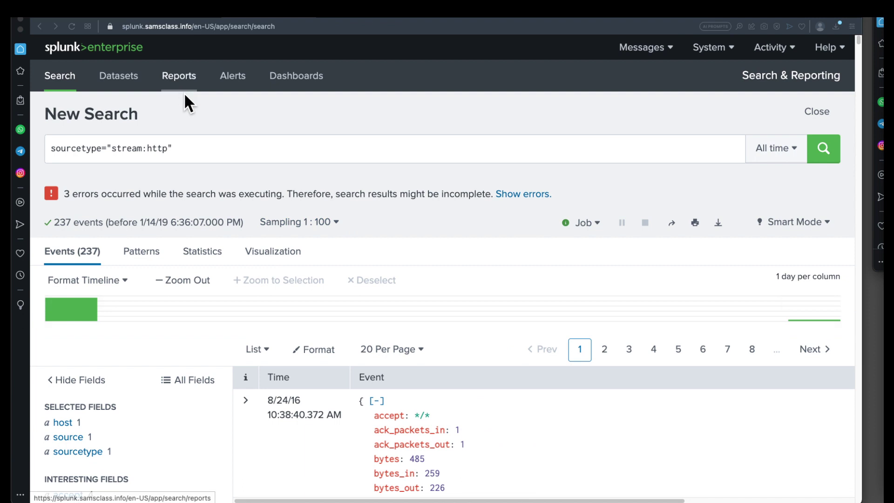
pyautogui.click(214, 150)
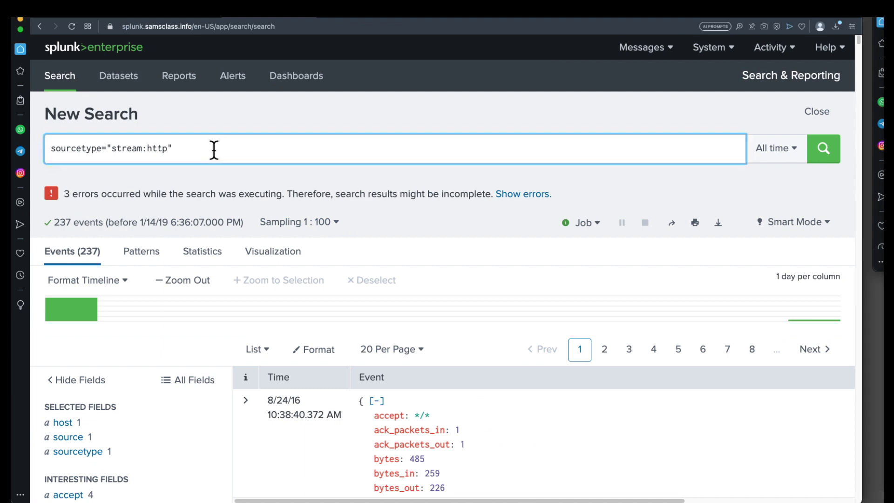
pyautogui.write('imreallynotbatman')
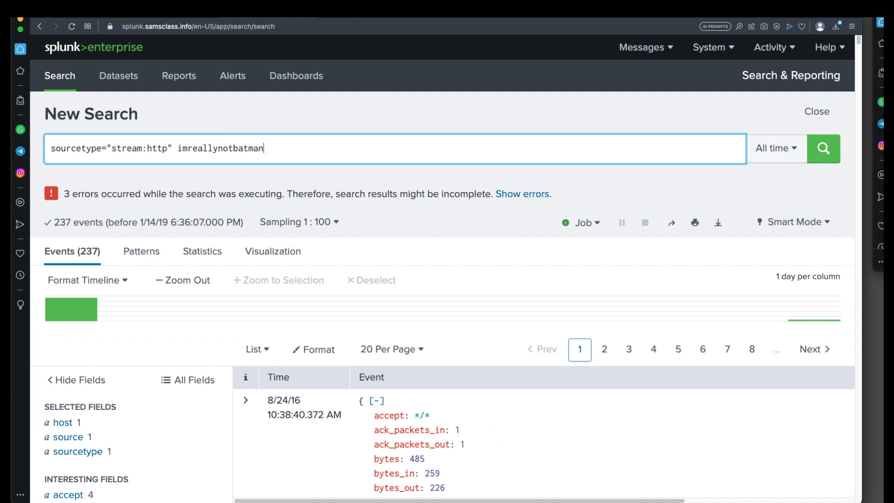
pyautogui.write('.com')
pyautogui.click(837, 151)
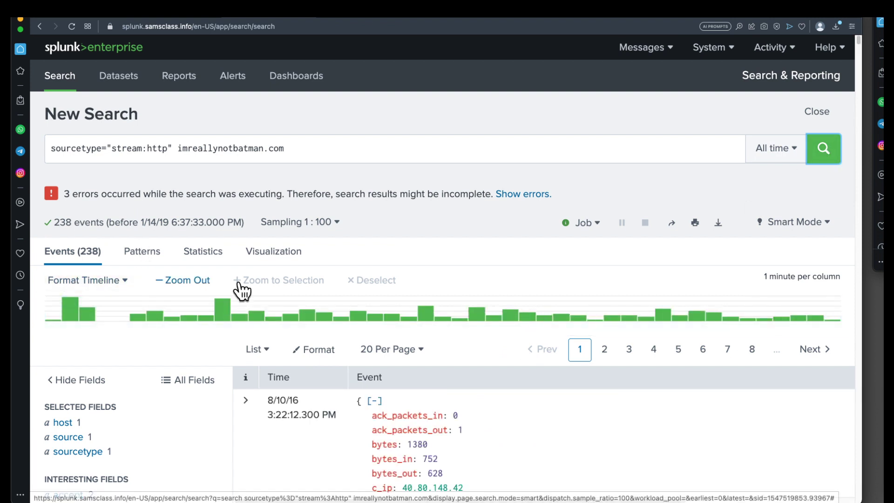
# Examine the dest_headers of the first imreallynotbatman.com event for the vulnerability scanner's brand name.
pyautogui.scroll(-10, 502, 401)
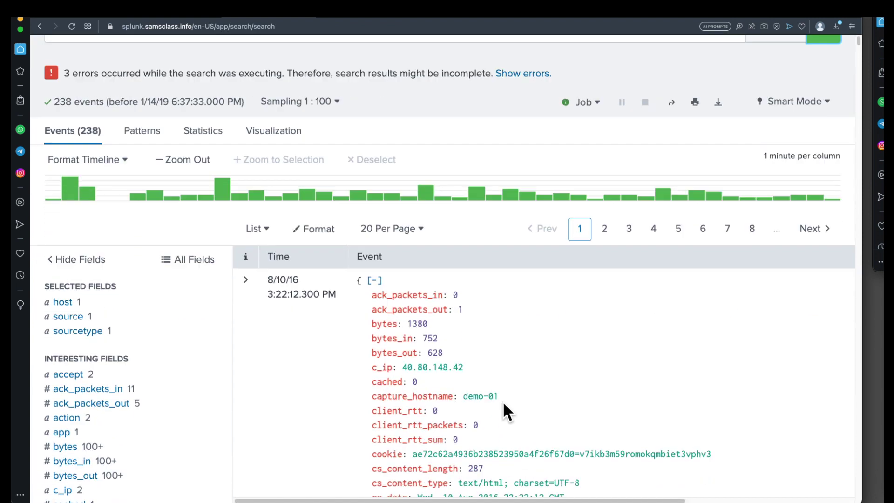
pyautogui.scroll(-2, 506, 410)
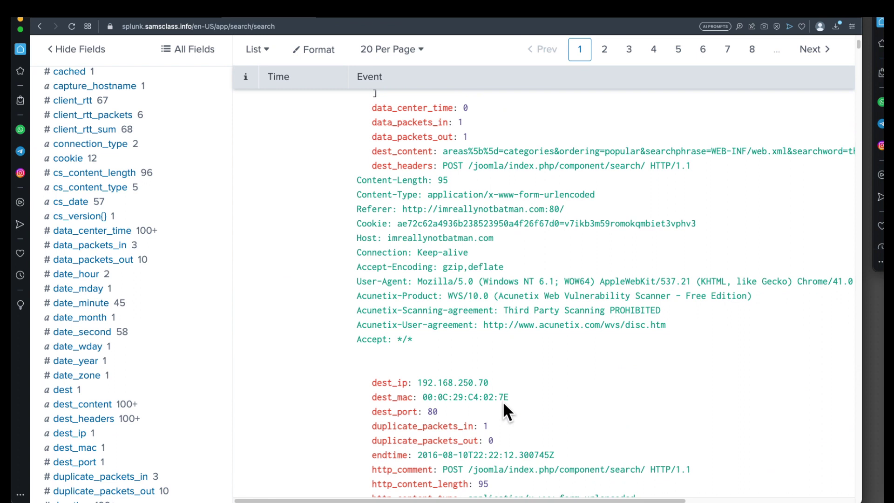
pyautogui.moveTo(505, 361); pyautogui.dragTo(452, 163)
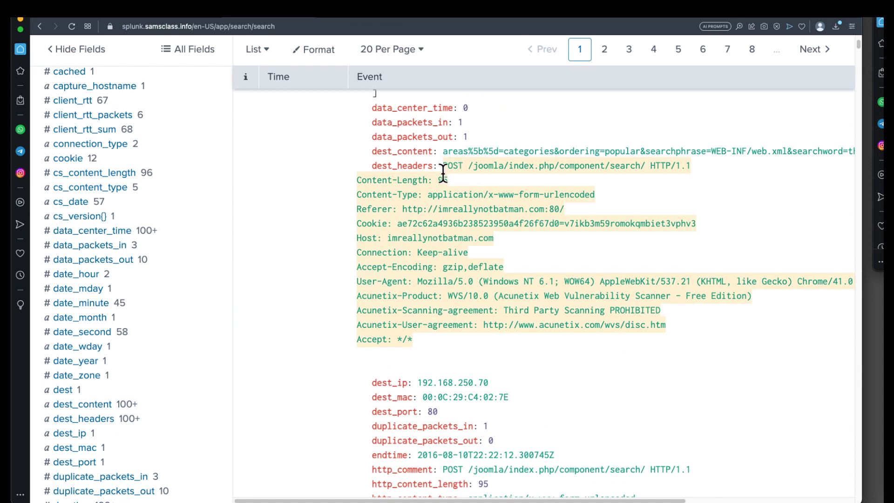
pyautogui.moveTo(357, 297); pyautogui.dragTo(402, 297)
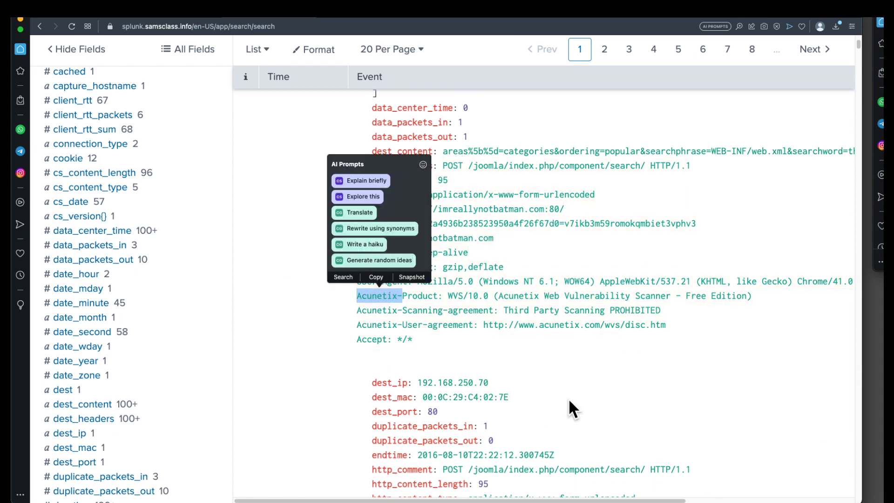
pyautogui.click(568, 396)
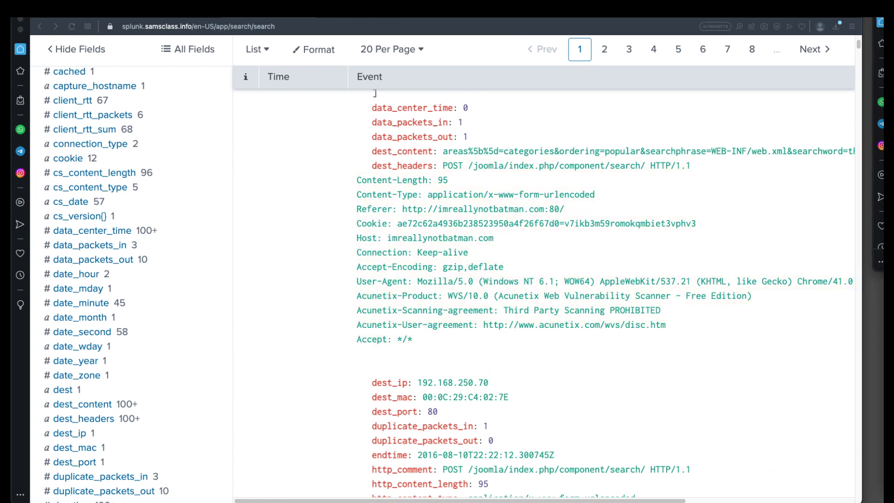
# Bring up the project instructions and read the example attack headers and the Level 1 scanner name challenge.
pyautogui.click(568, 20)
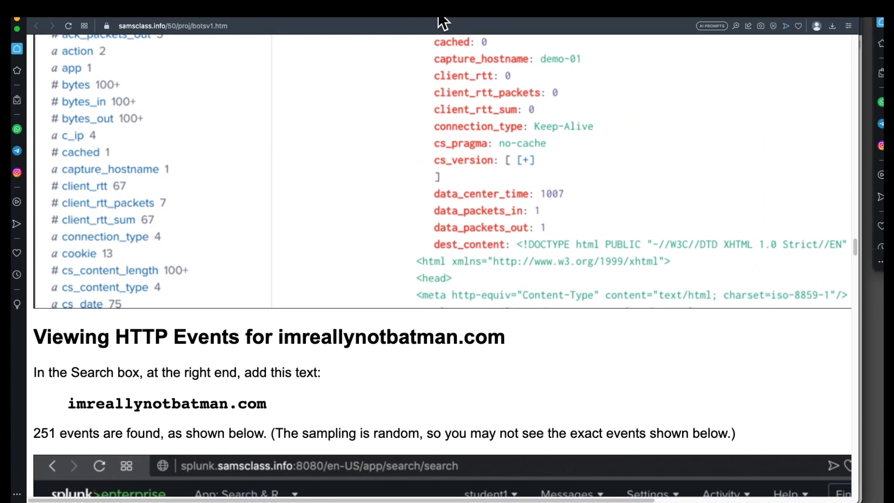
pyautogui.scroll(-20, 420, 319)
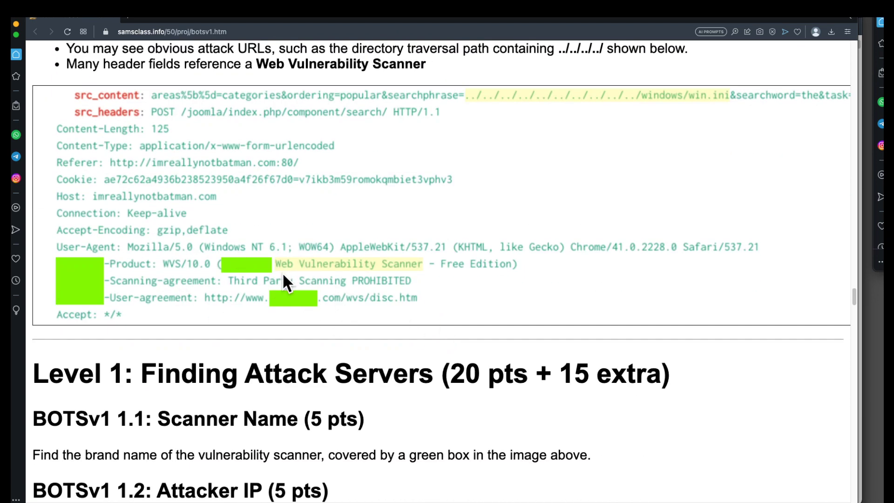
pyautogui.scroll(-4, 298, 291)
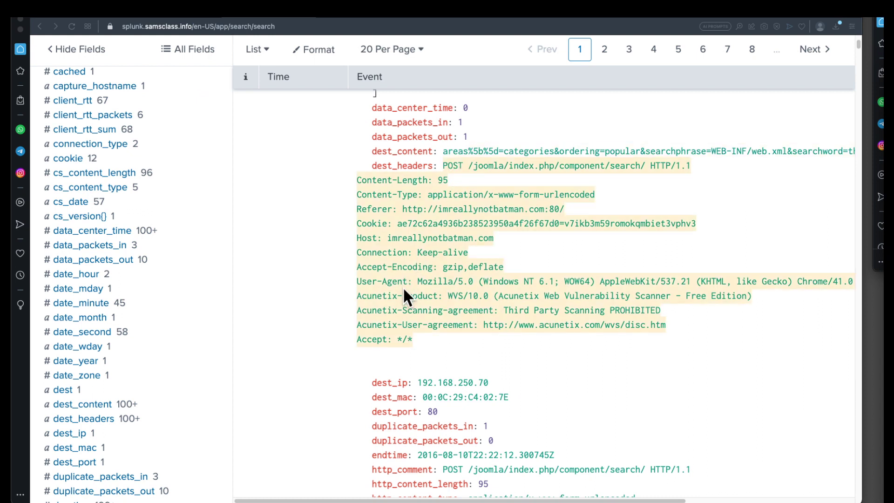
# Highlight the scanner's brand name in the Product line of the event's dest_headers and dismiss the search options.
pyautogui.click(365, 301)
pyautogui.moveTo(357, 296); pyautogui.dragTo(398, 296)
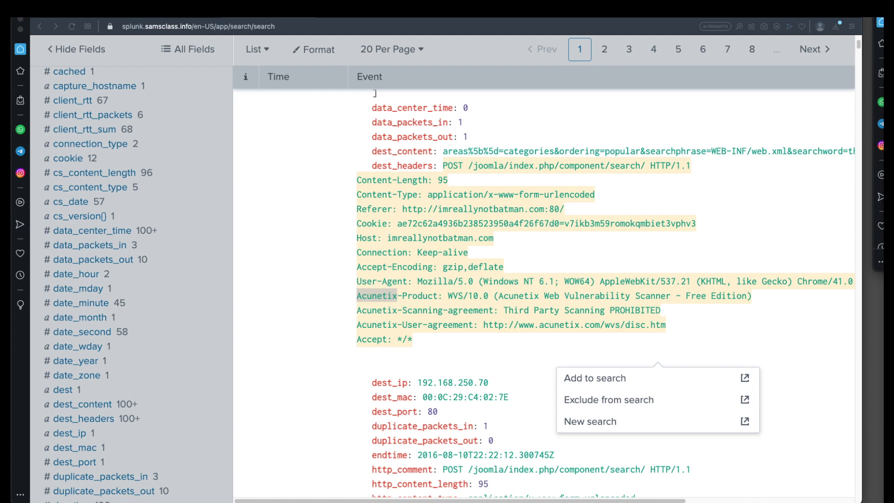
pyautogui.click(464, 223)
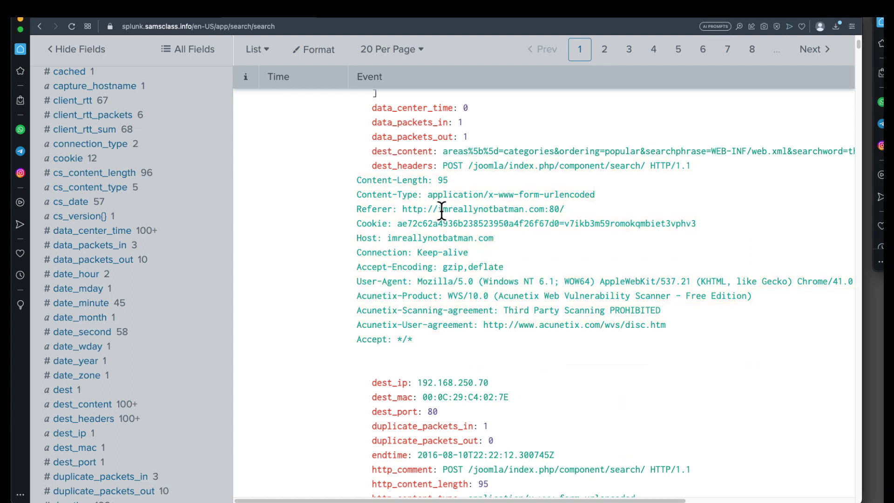
# Locate the src_ip field in the first event and select the attacker's IP address.
pyautogui.scroll(-2, 444, 219)
pyautogui.scroll(-7, 445, 219)
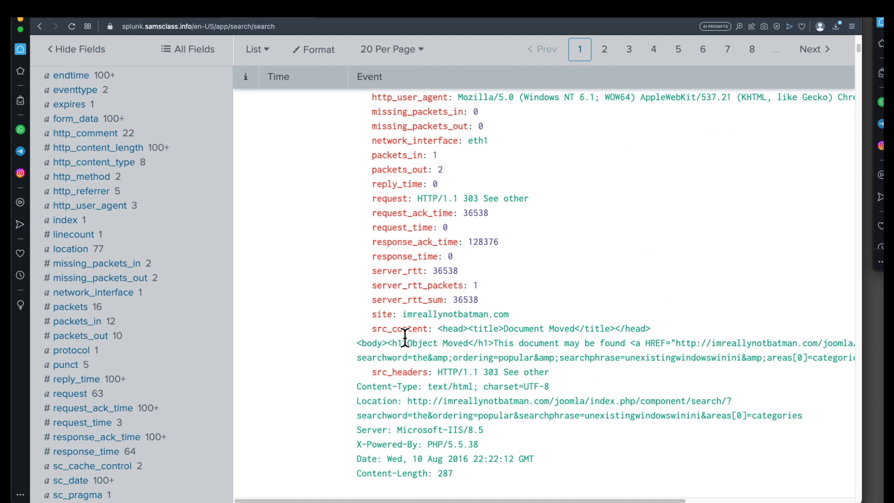
pyautogui.scroll(-3, 419, 326)
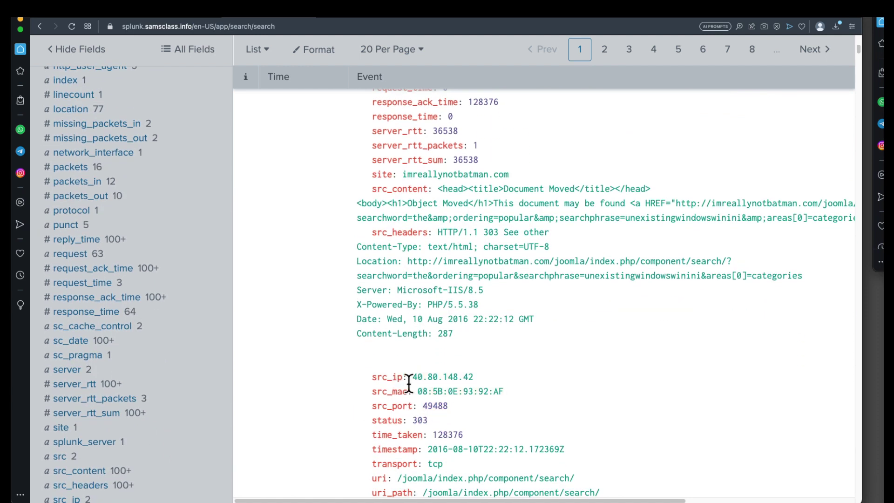
pyautogui.moveTo(413, 377); pyautogui.dragTo(475, 376)
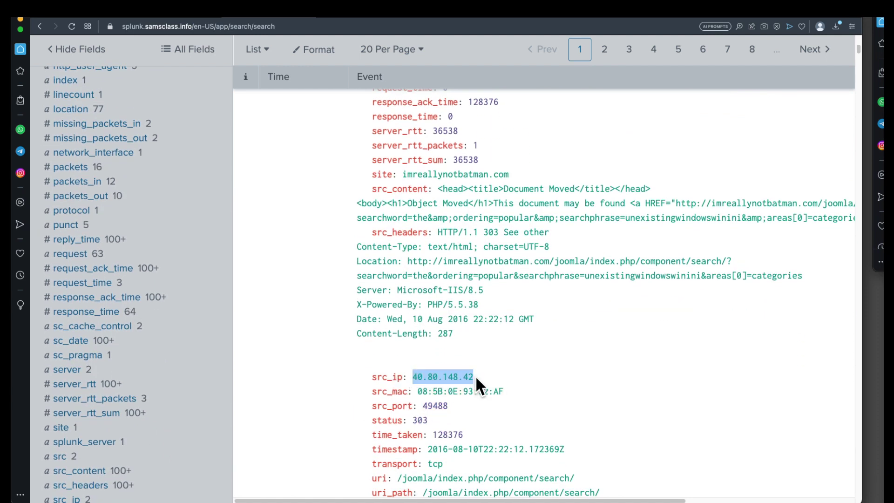
pyautogui.press('super+Tab')
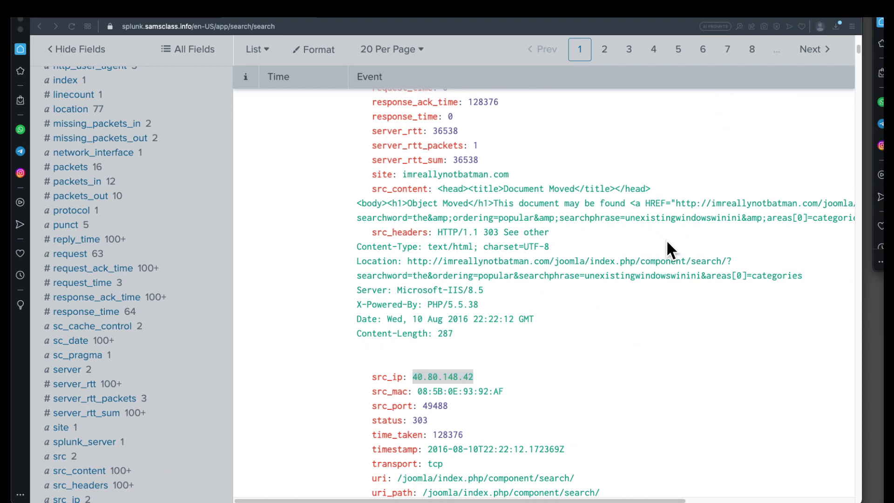
pyautogui.press('super+Tab')
# Locate the dest_ip field in the same event and select the web server's IP address.
pyautogui.scroll(15, 461, 288)
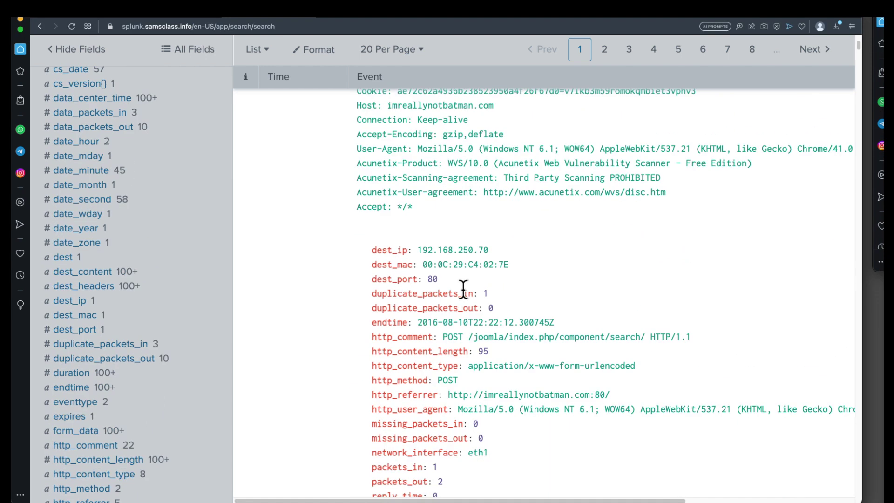
pyautogui.moveTo(417, 250); pyautogui.dragTo(488, 247)
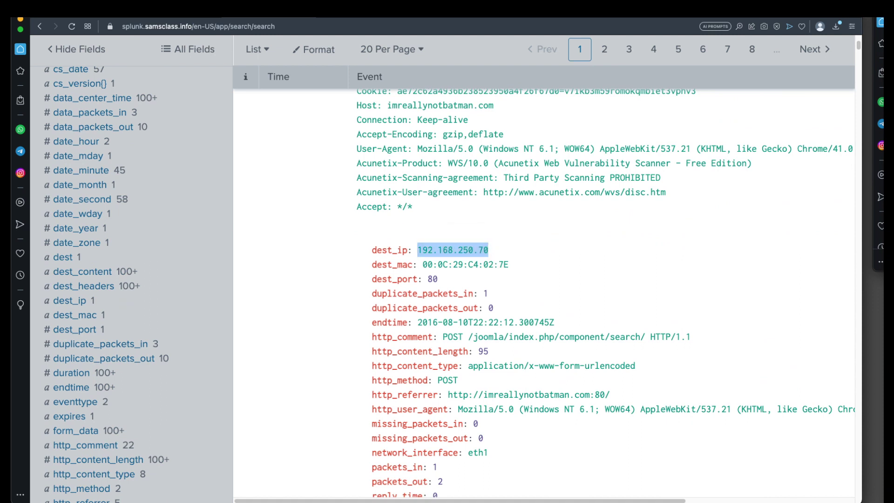
pyautogui.press('super+Tab')
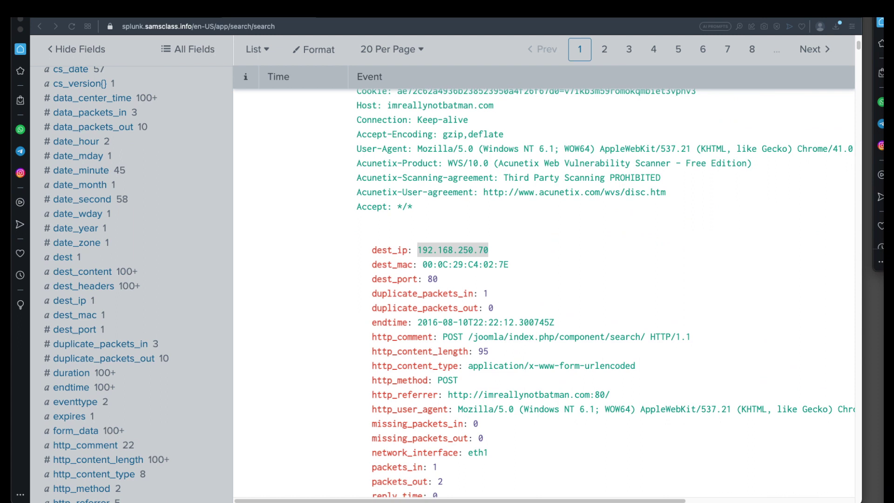
# Bring the instructions window over Splunk, read the Level 1 challenges and the hints for 1.4 and 1.5, and move it aside.
pyautogui.moveTo(883, 65); pyautogui.dragTo(249, 19)
pyautogui.scroll(-2, 419, 326)
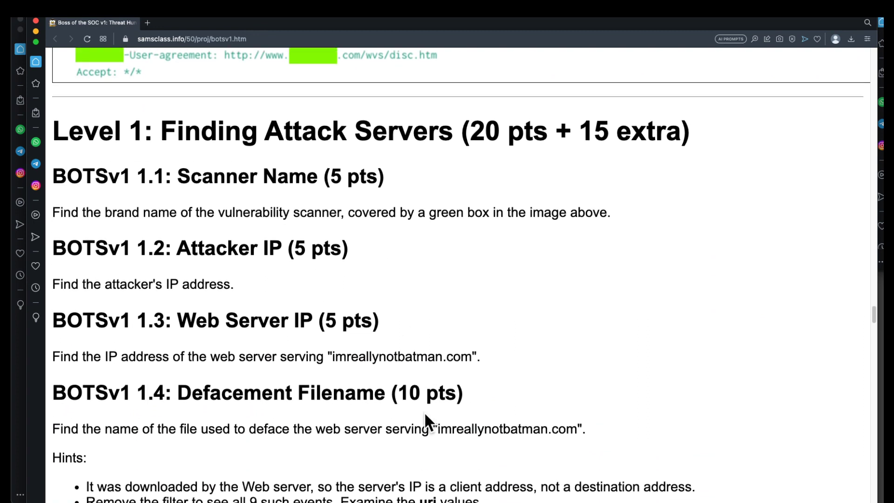
pyautogui.scroll(-4, 326, 363)
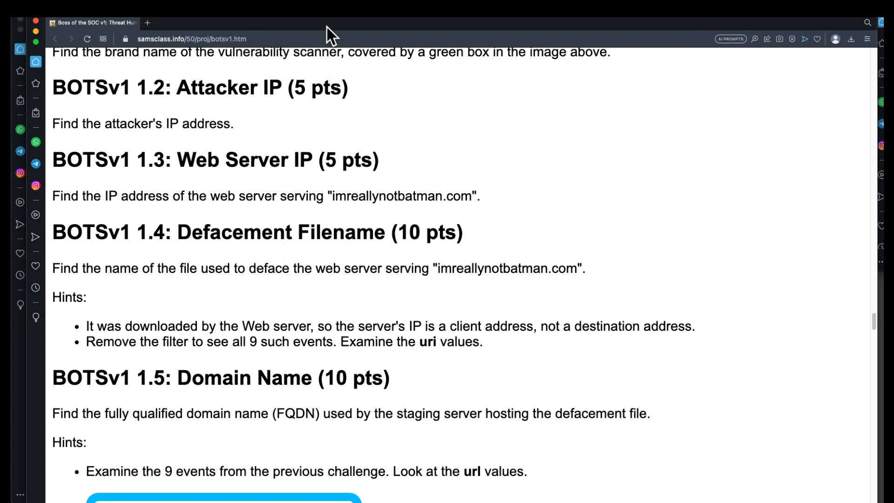
pyautogui.moveTo(328, 27); pyautogui.dragTo(893, 14)
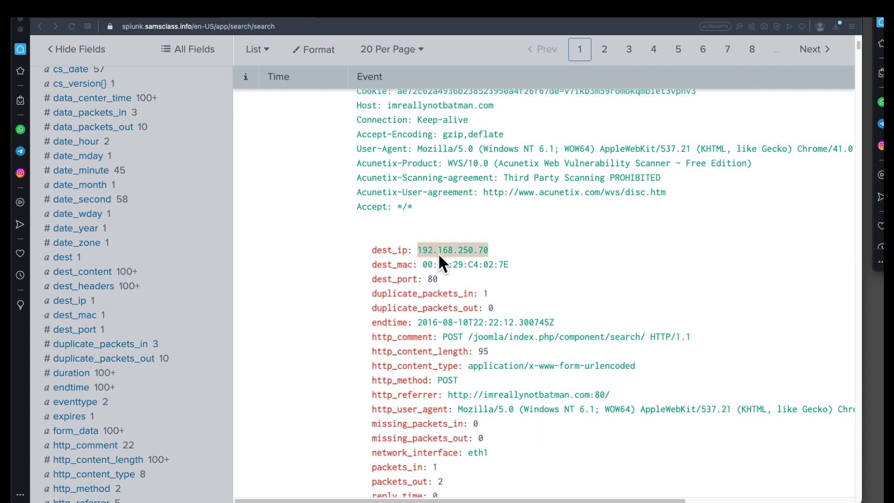
# Copy the dest_ip value 192.168.250.70 from the event.
pyautogui.rightClick(474, 248)
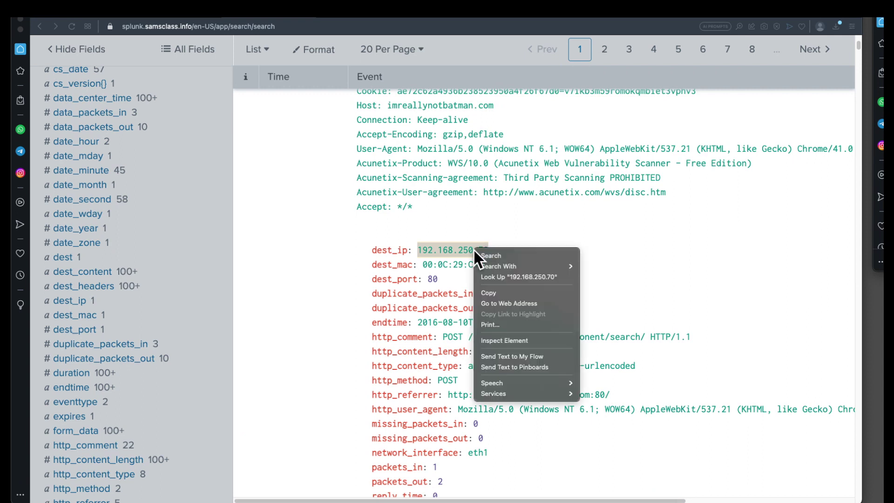
pyautogui.click(493, 292)
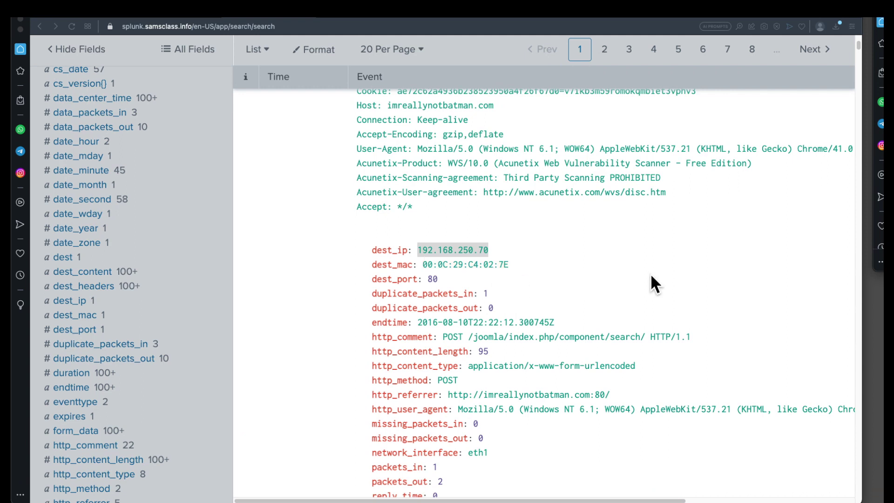
# Find src_ip among the interesting fields and add its value 40.80.148.42 to the search as a filter.
pyautogui.click(715, 278)
pyautogui.scroll(15, 324, 184)
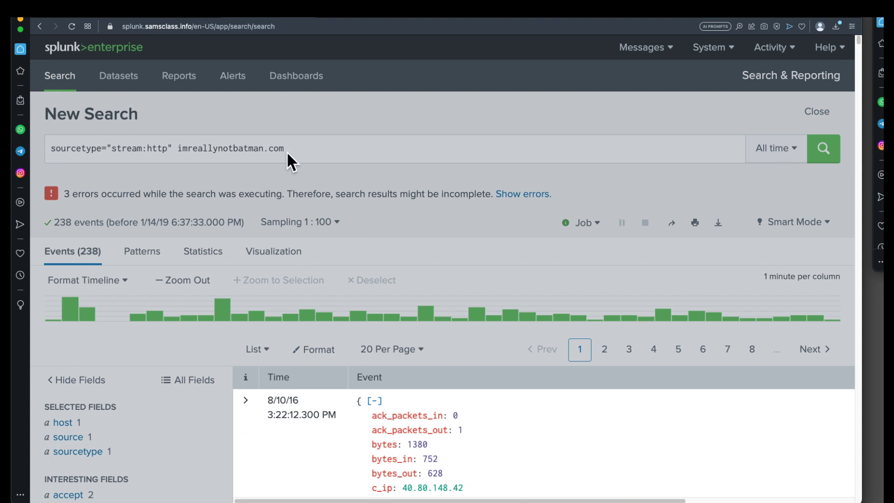
pyautogui.click(289, 150)
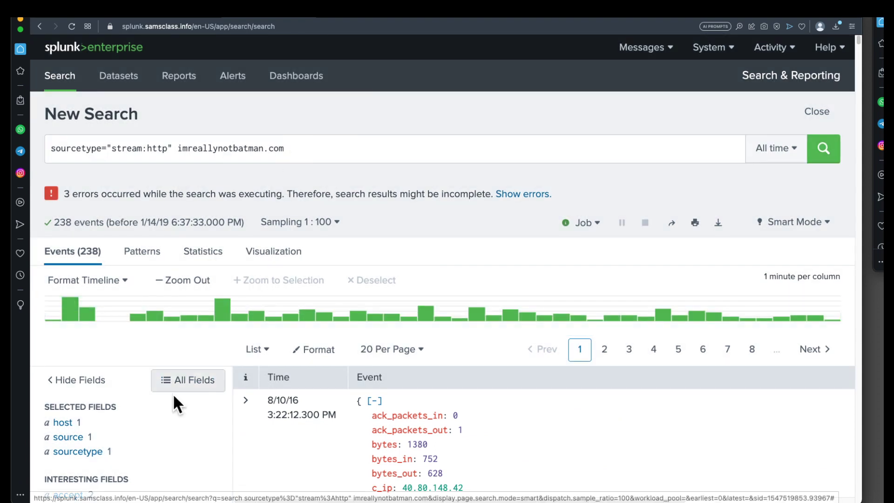
pyautogui.scroll(-5, 163, 377)
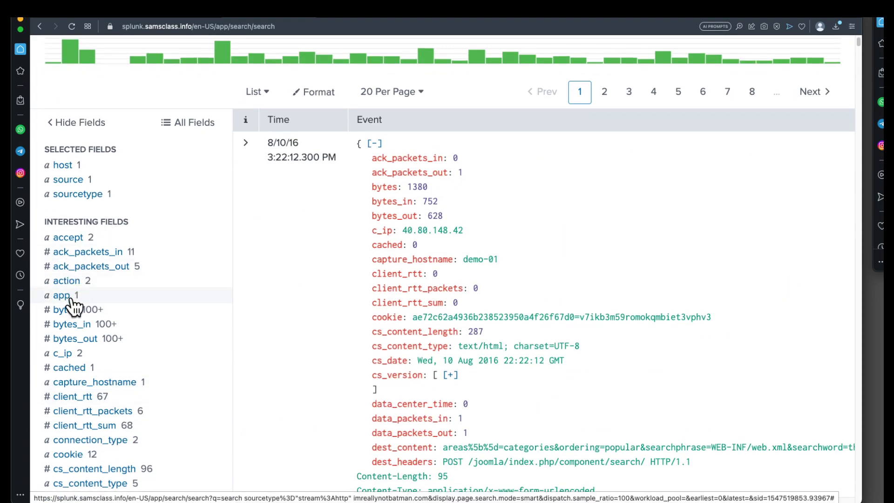
pyautogui.scroll(-3, 74, 401)
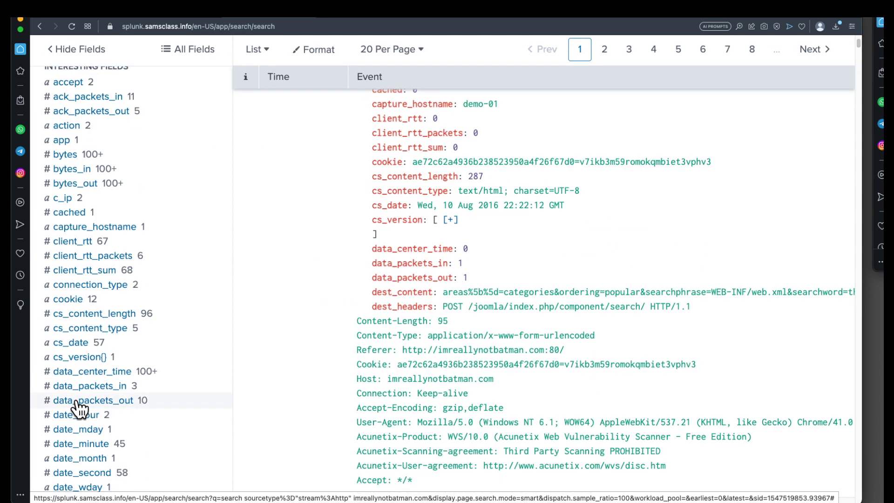
pyautogui.scroll(-5, 84, 391)
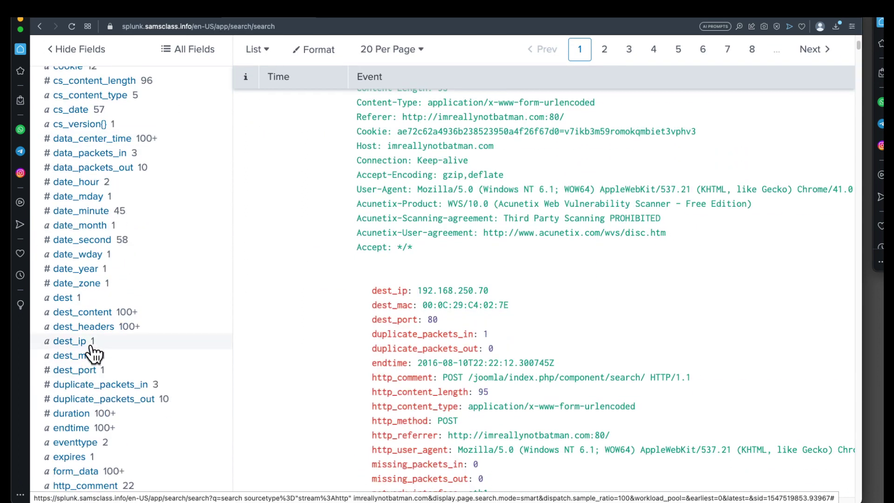
pyautogui.scroll(-3, 93, 355)
pyautogui.scroll(-3, 91, 391)
pyautogui.scroll(-1, 91, 391)
pyautogui.scroll(-4, 68, 388)
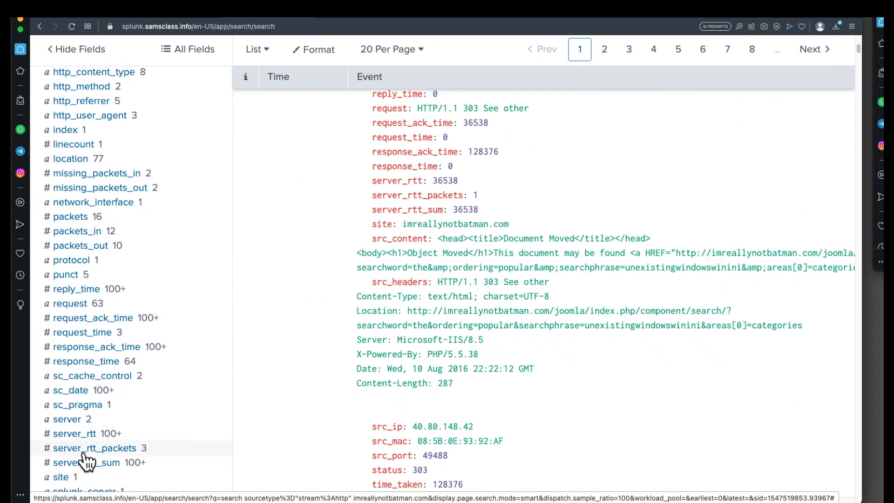
pyautogui.scroll(-2, 75, 463)
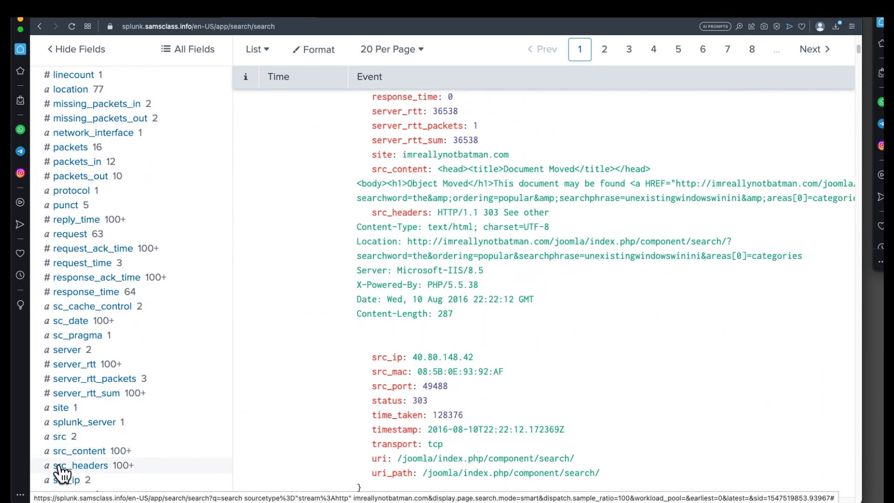
pyautogui.scroll(-3, 69, 444)
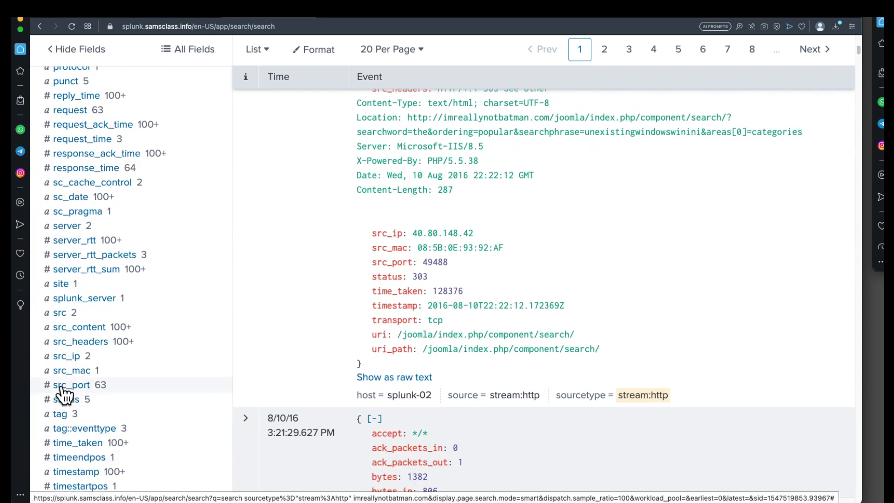
pyautogui.click(65, 356)
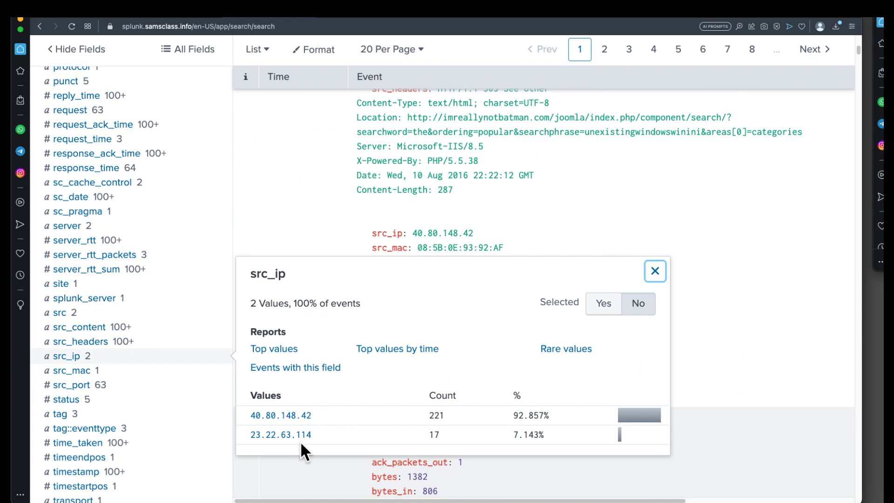
pyautogui.click(289, 416)
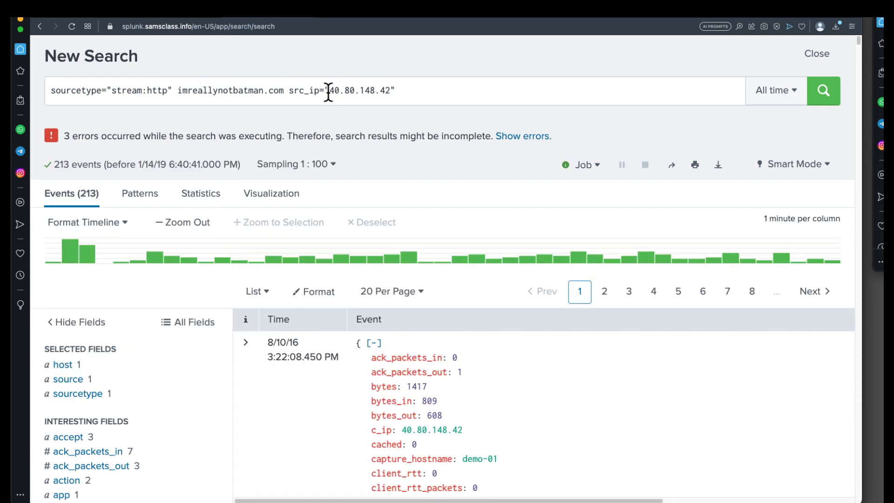
# Replace the src_ip value in the query with the copied 192.168.250.70, run the search, and switch it to No Event Sampling.
pyautogui.moveTo(328, 91); pyautogui.dragTo(389, 91)
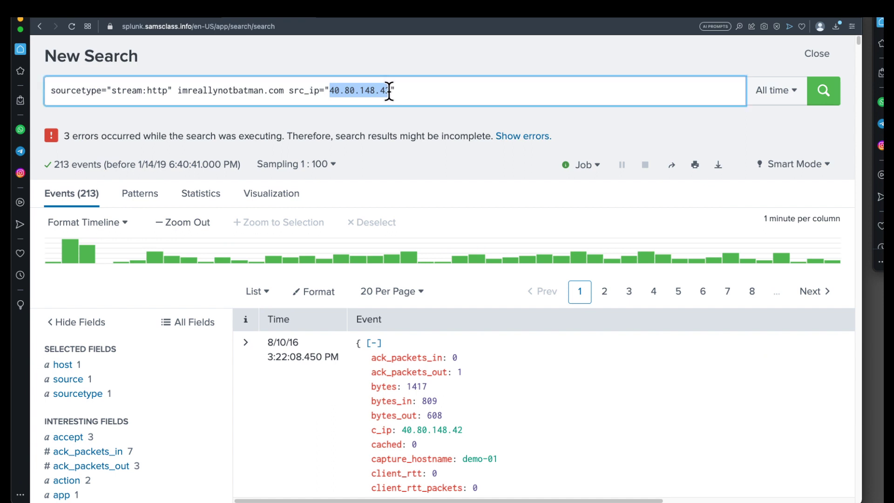
pyautogui.press('super+v')
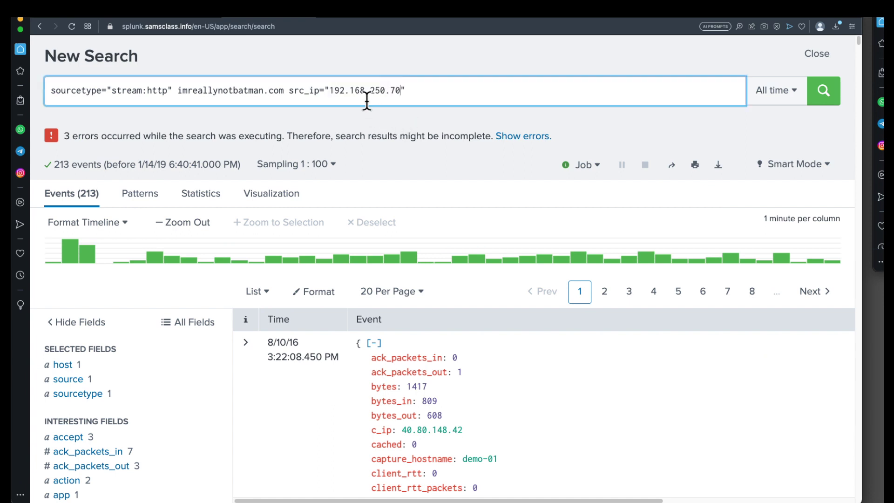
pyautogui.click(824, 93)
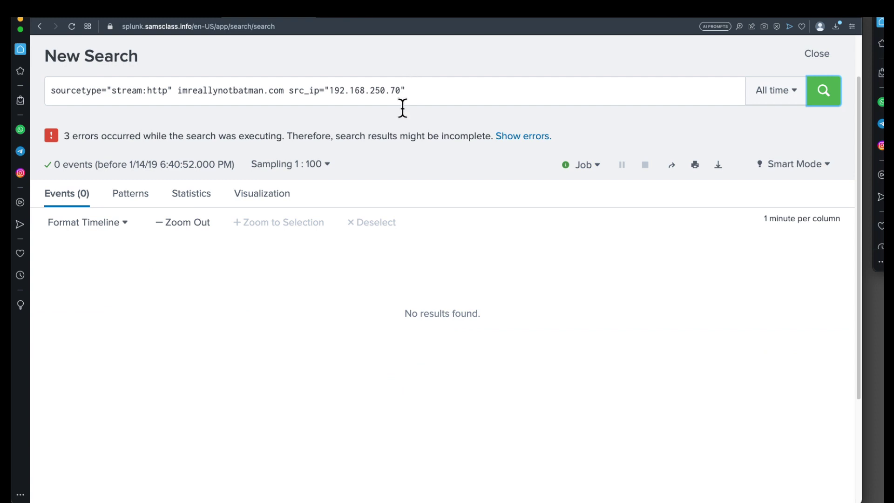
pyautogui.click(303, 168)
pyautogui.click(296, 193)
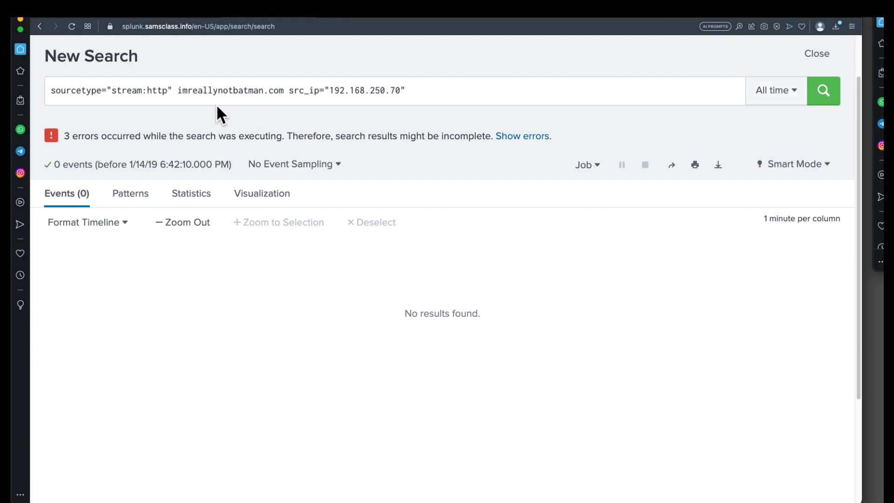
# Remove the term imreallynotbatman.com from the query and run the search again.
pyautogui.moveTo(177, 91); pyautogui.dragTo(283, 90)
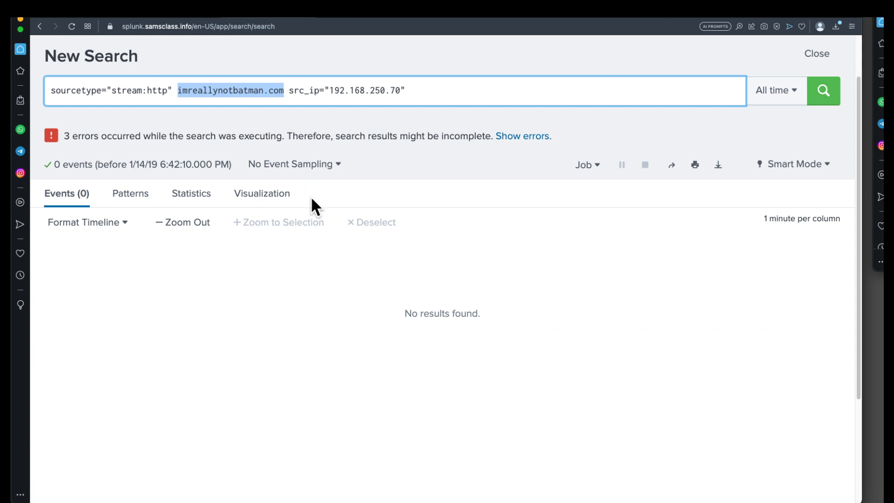
pyautogui.press('BackSpace')
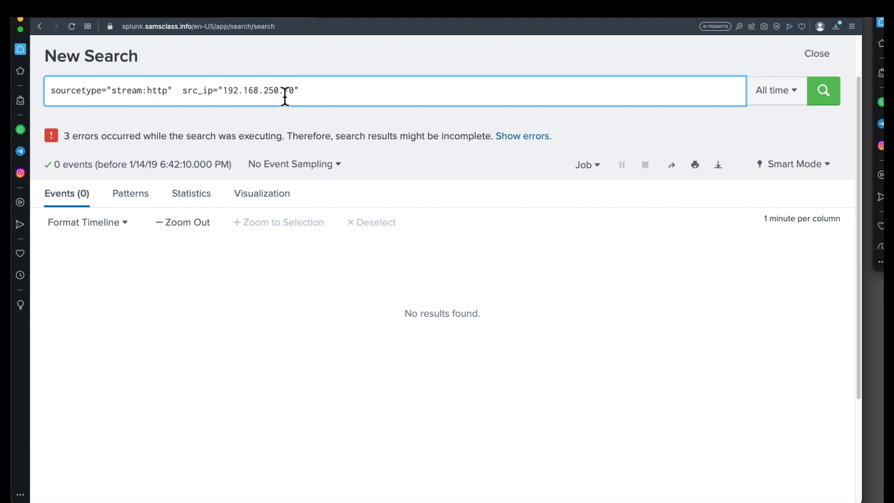
pyautogui.click(818, 95)
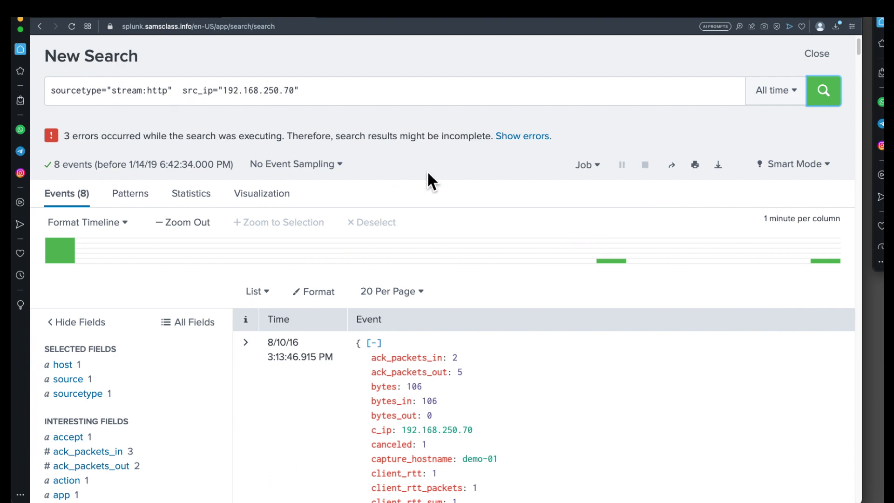
# Examine the first event's request and header fields and select the domain name in its site field.
pyautogui.scroll(-4, 417, 164)
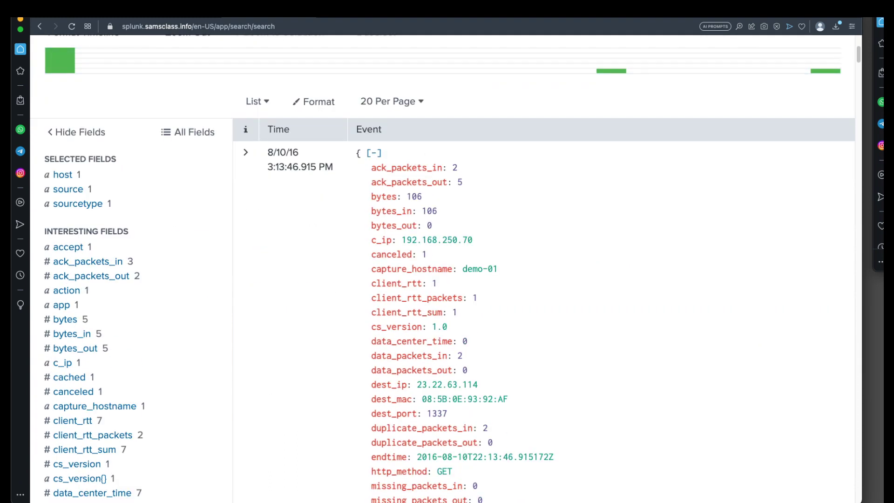
pyautogui.scroll(-3, 485, 204)
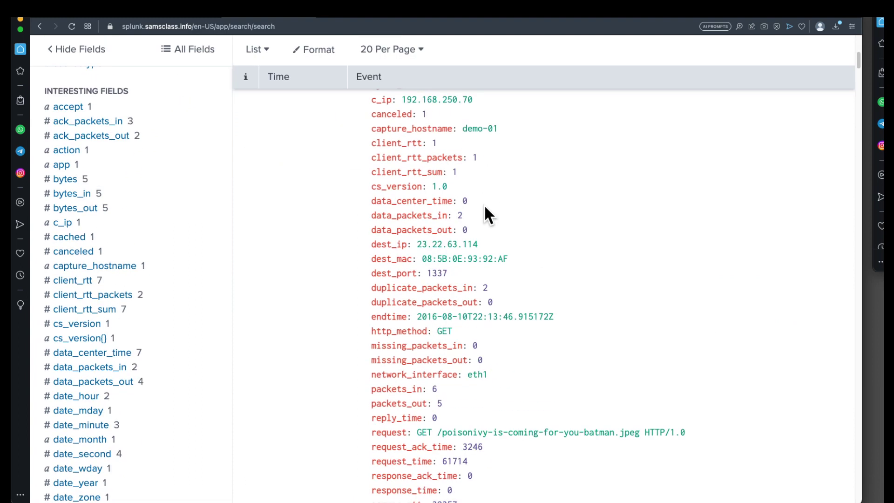
pyautogui.scroll(-3, 553, 303)
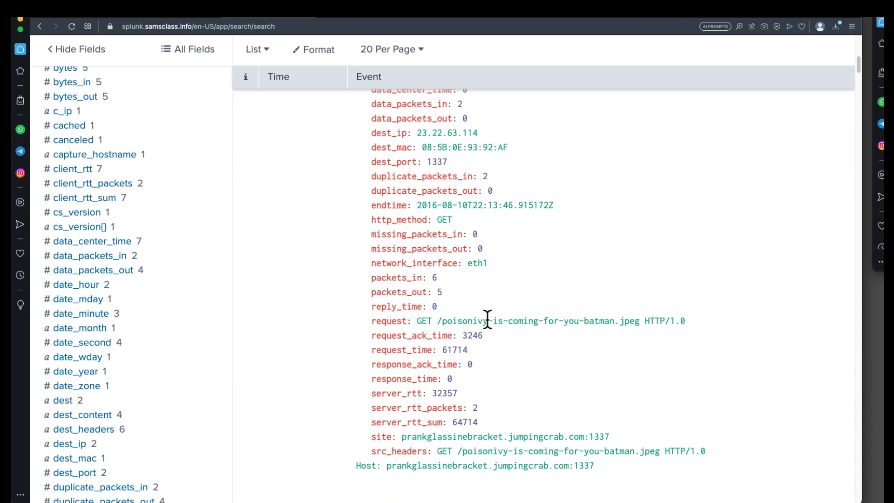
pyautogui.scroll(-5, 495, 324)
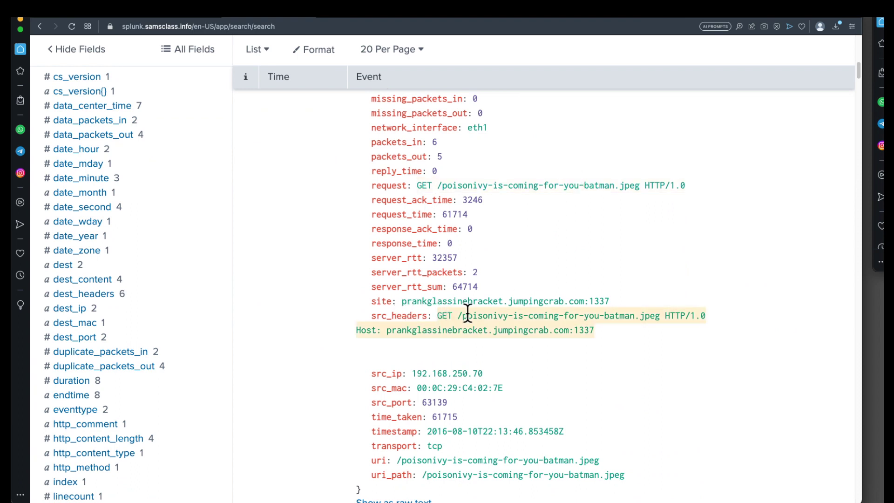
pyautogui.moveTo(401, 300); pyautogui.dragTo(584, 301)
pyautogui.click(640, 303)
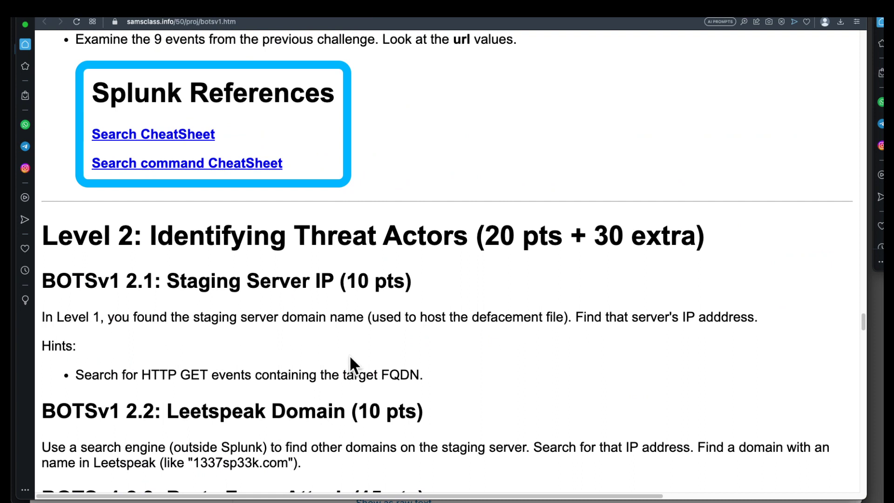
# Read the Level 2 challenges and their hints on the project instructions page, down to the start of Level 3.
pyautogui.scroll(-10, 350, 354)
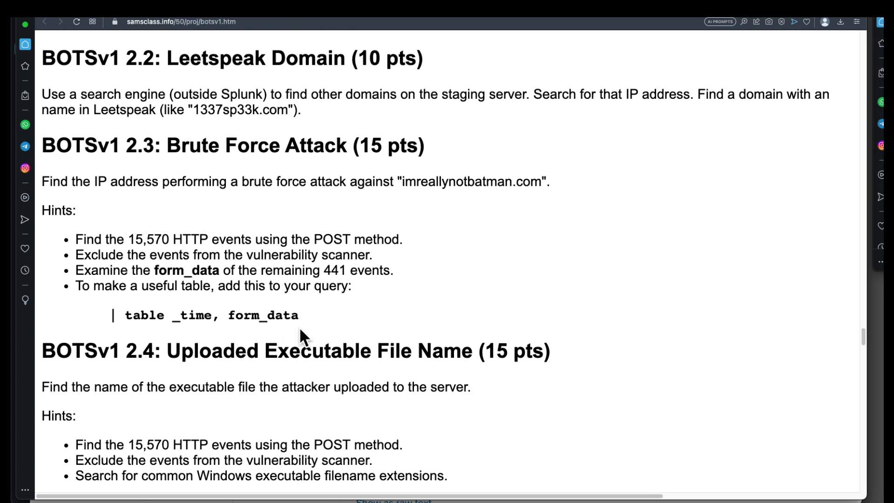
pyautogui.scroll(-5, 409, 290)
pyautogui.scroll(-1, 411, 294)
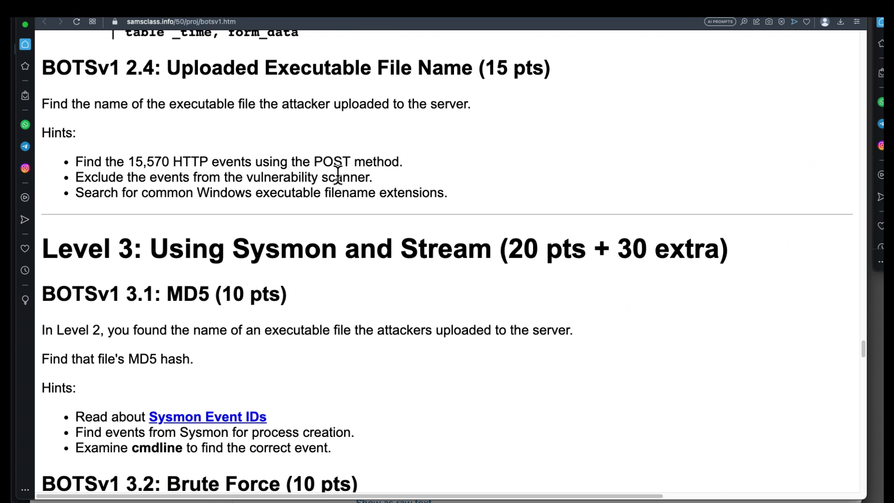